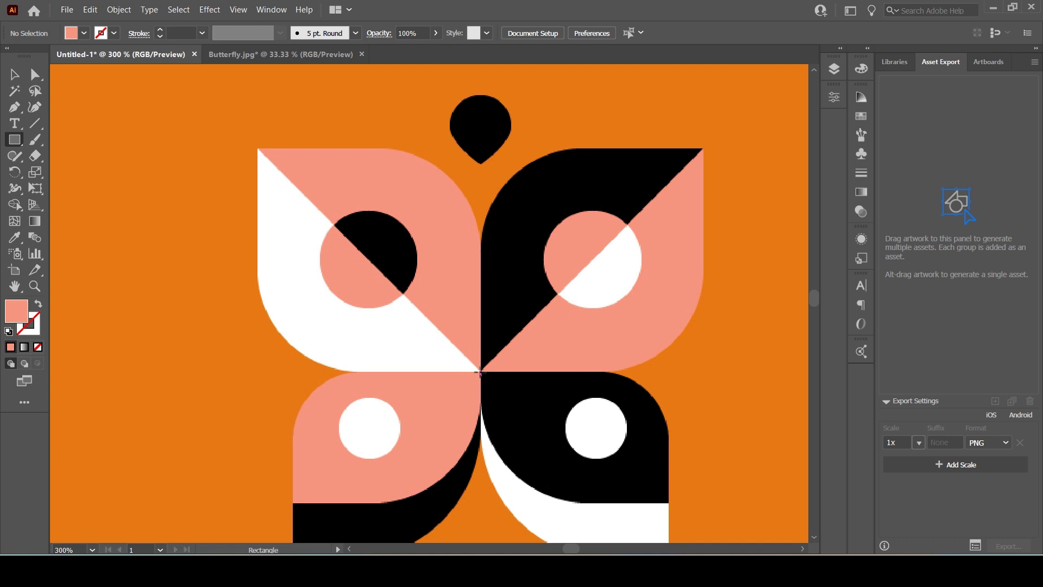
- Draw a salmon square covering the reference butterfly's upper-left wing and set its opacity to 56%
left_click_drag(481, 373, 256, 146)
left_click(435, 33)
left_click_drag(431, 52, 414, 52)
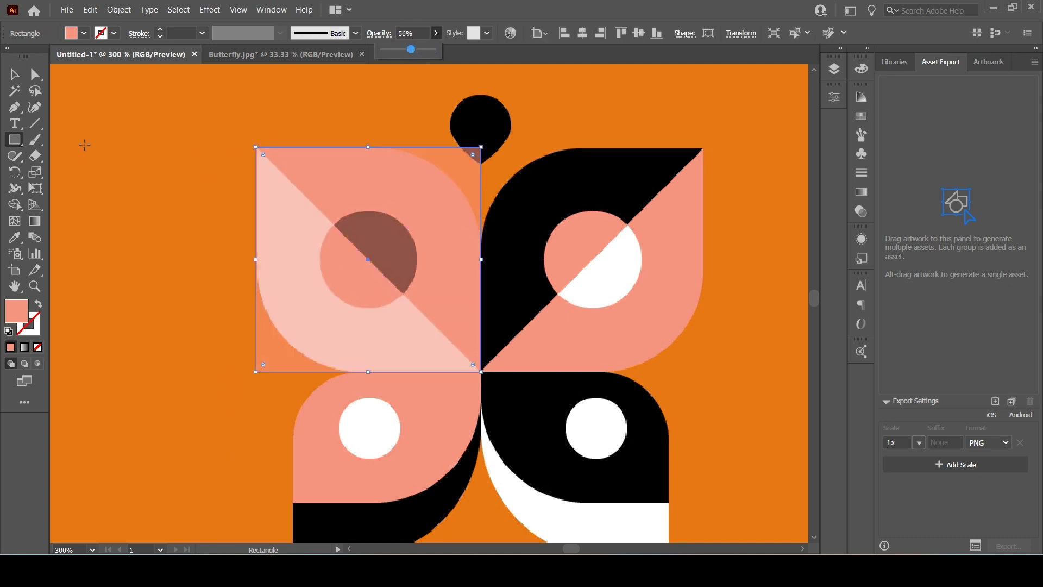
- Round the square's upper-right and lower-left corners to follow the curves of the reference wing beneath
key("v")
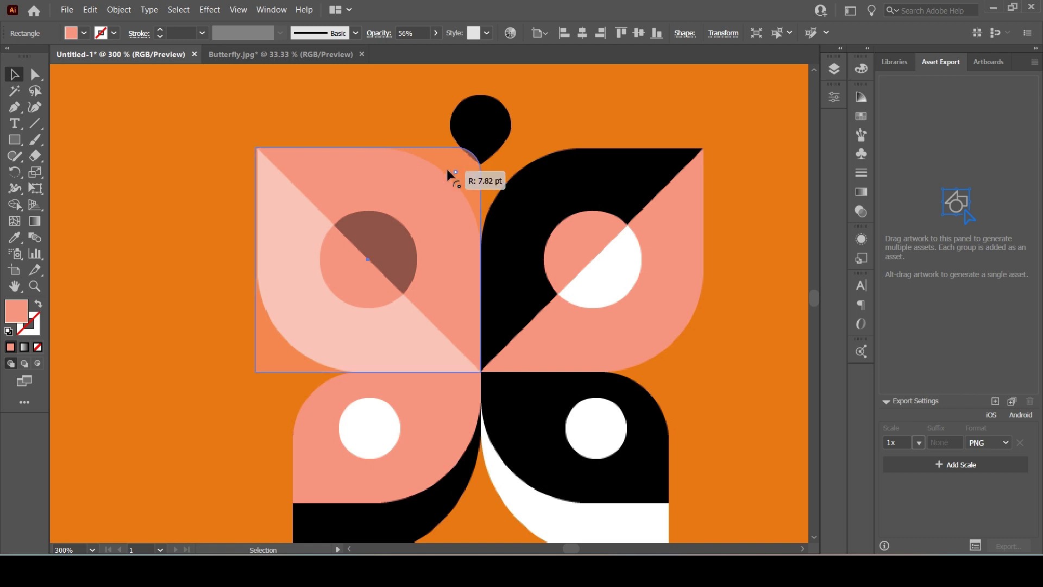
left_click_drag(447, 169, 381, 249)
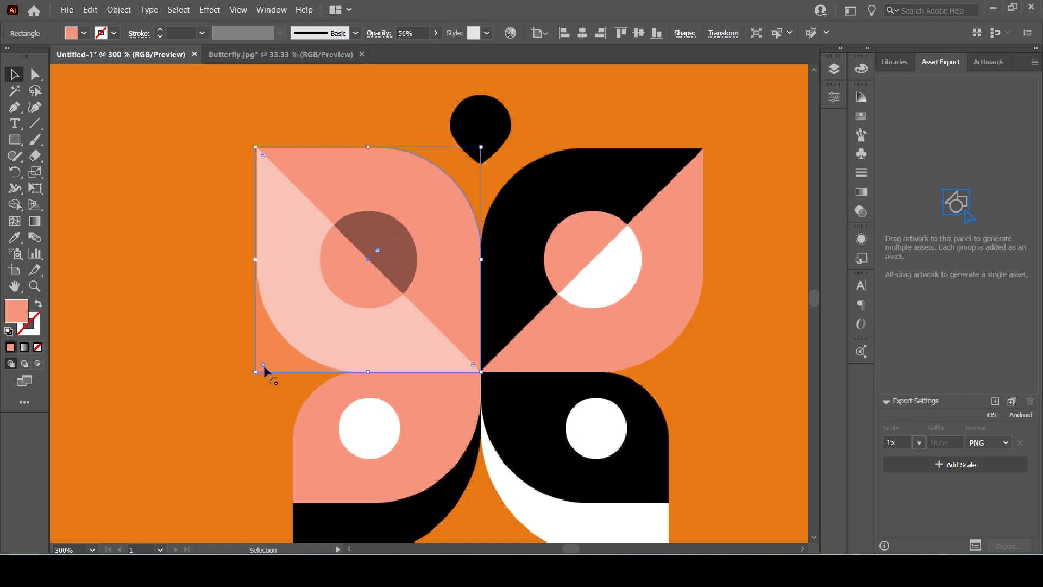
left_click_drag(376, 294, 385, 293)
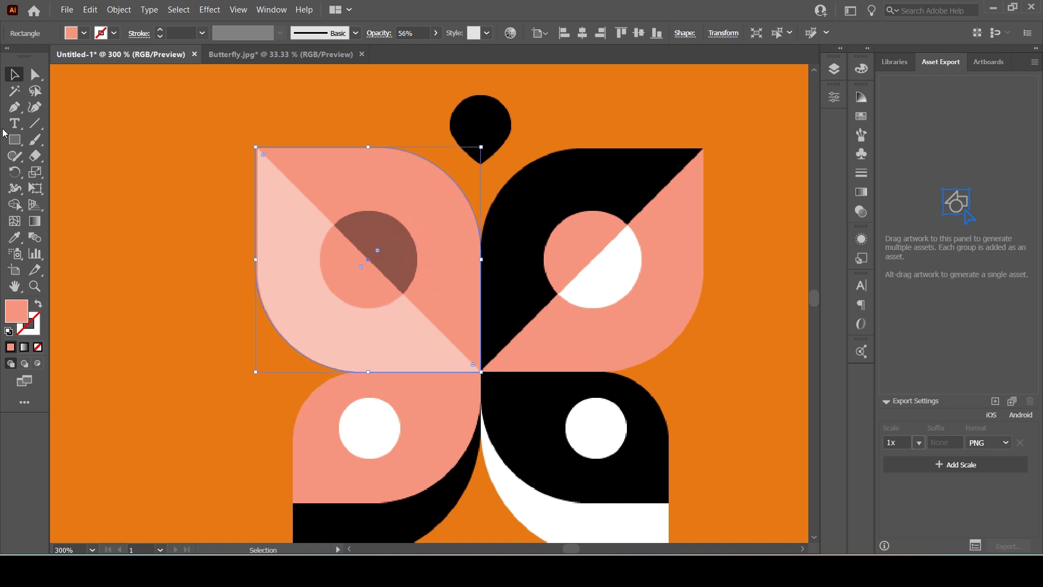
- Draw a long thin blue rectangle, rotate it to 315° and lay it along the upper-left wing's diagonal
left_click(20, 140)
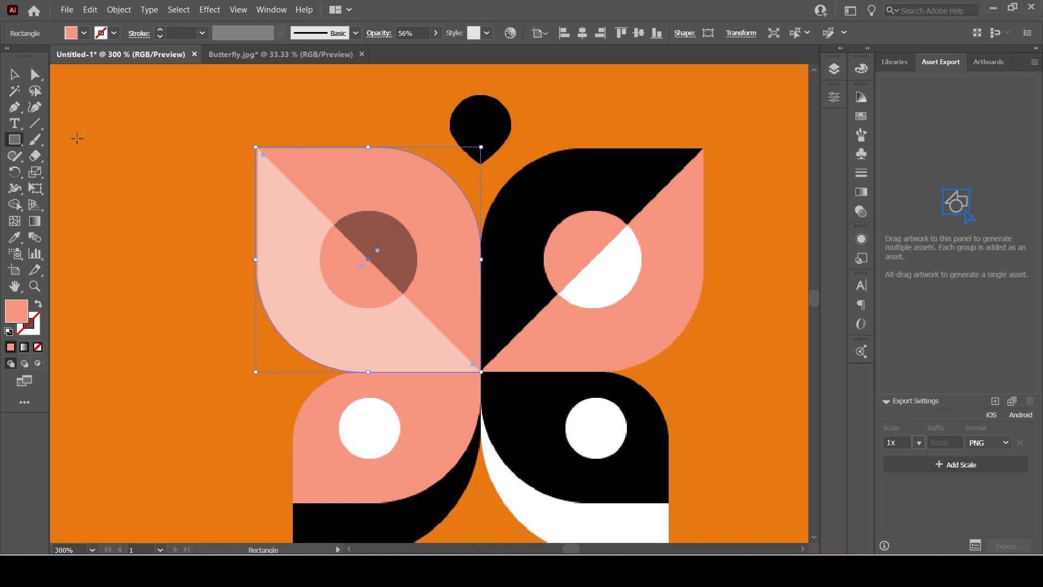
mouse_move(79, 139)
left_mouse_down()
mouse_move(217, 295)
mouse_move(452, 211)
mouse_move(441, 177)
left_mouse_up()
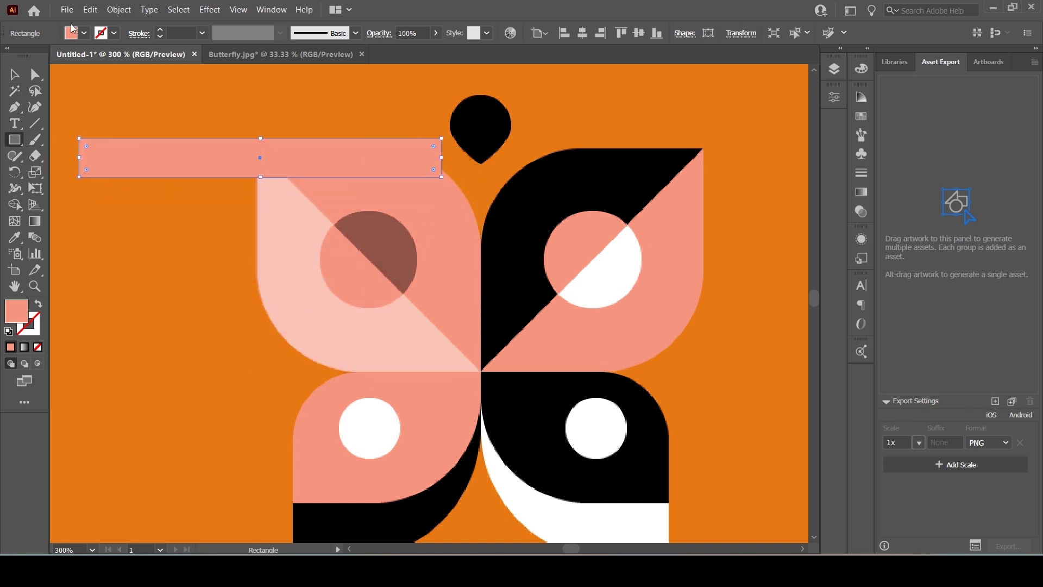
left_click(71, 31)
left_click(70, 54)
left_click_drag(449, 136, 403, 273)
left_click_drag(259, 158, 354, 277)
left_click(408, 210)
left_click(551, 306)
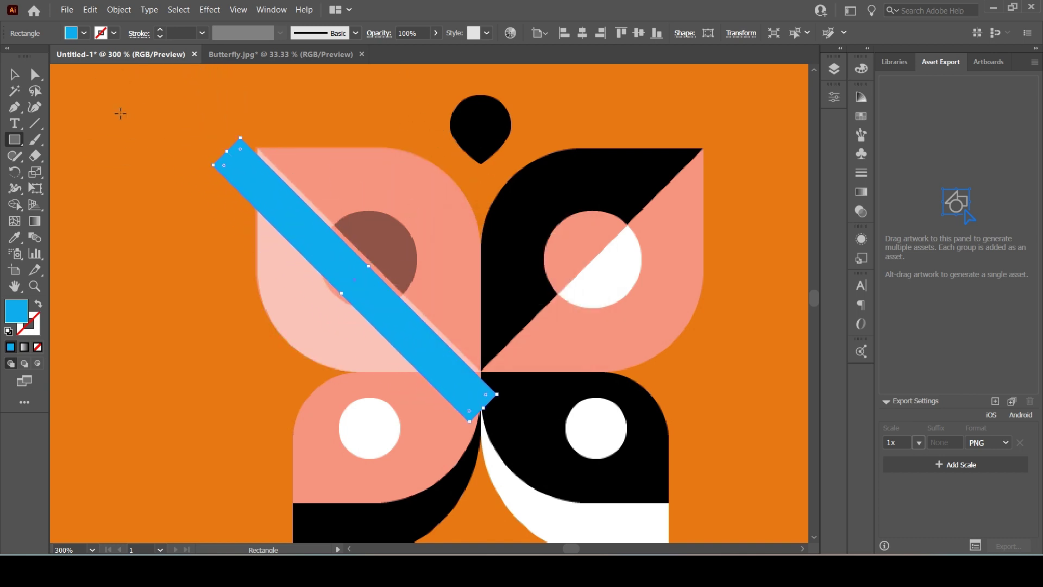
- Restore the rounded wing shape's opacity to 100%
left_click(15, 75)
left_click(332, 176)
left_click(436, 33)
left_click(431, 49)
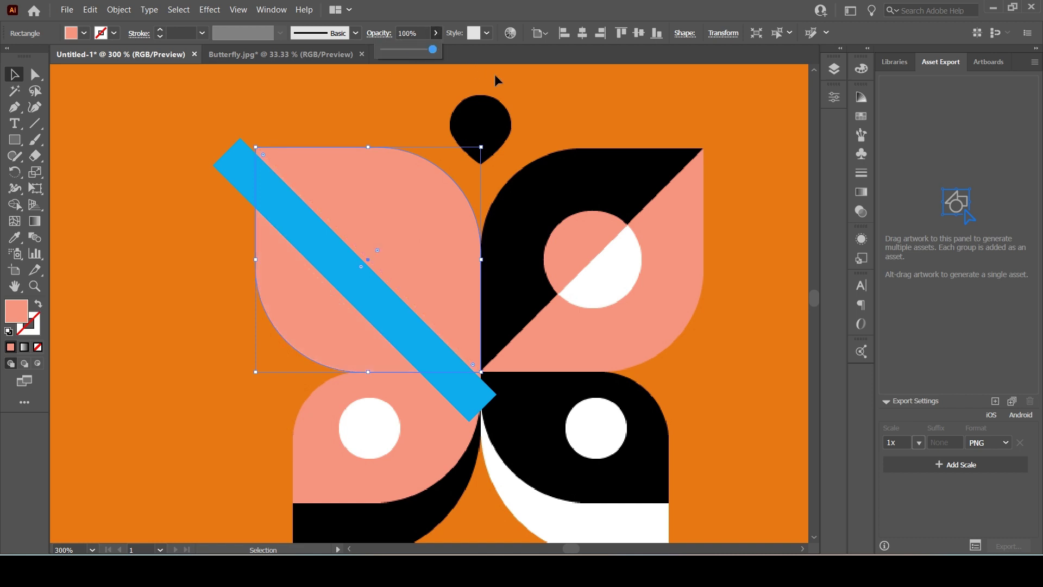
- Nudge the wing shape and the blue strip so the strip's upper edge runs exactly through the wing's two pointed corners
left_click_drag(333, 228, 328, 241)
left_click(352, 238)
scroll(352, 237, "up", 2)
left_click_drag(96, 228, 162, 341)
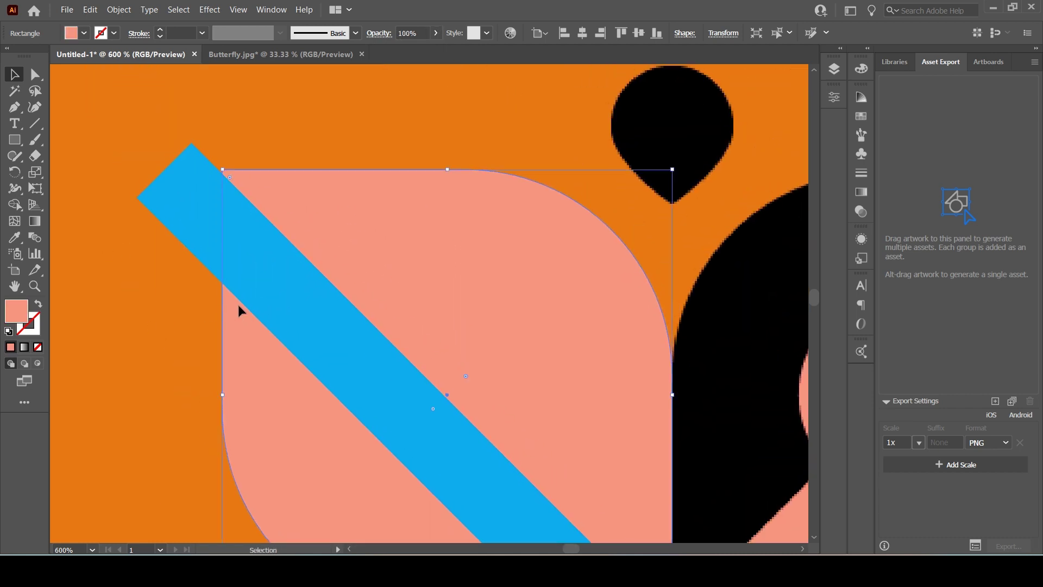
left_click_drag(238, 305, 240, 309)
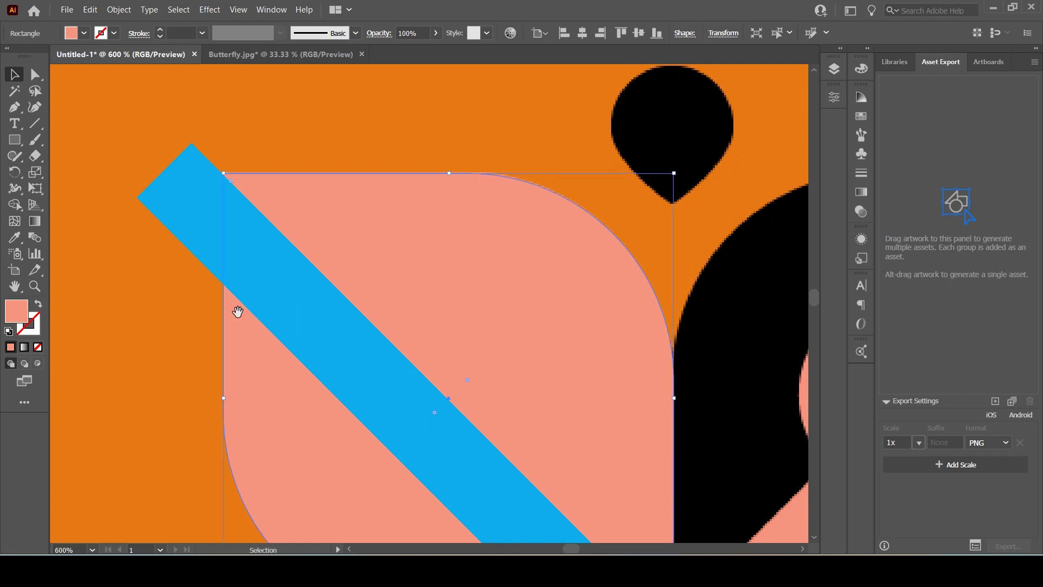
left_click_drag(266, 457, 216, 264)
left_click(480, 369)
scroll(367, 384, "down", 2)
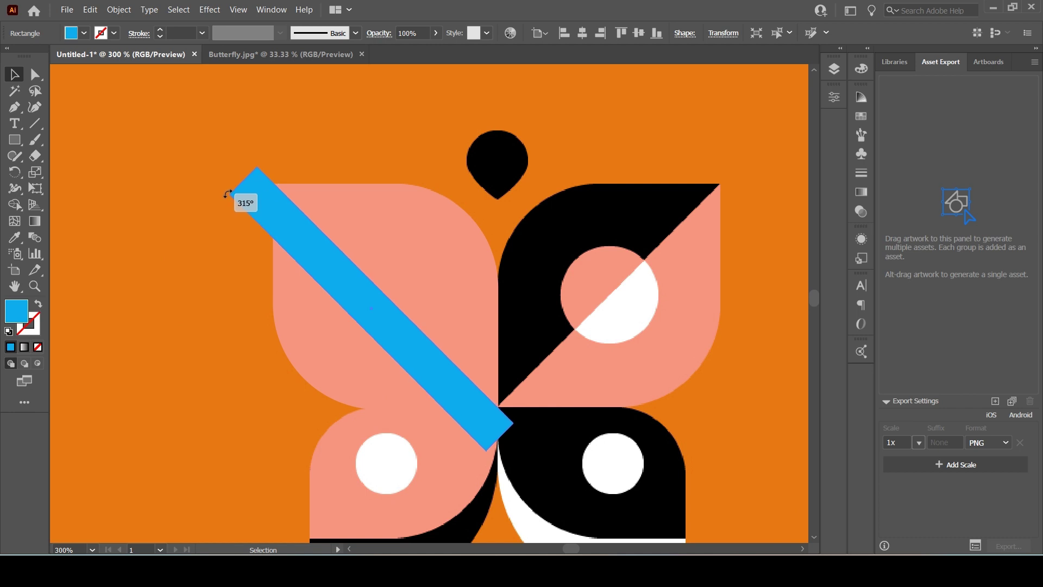
scroll(280, 228, "up", 2)
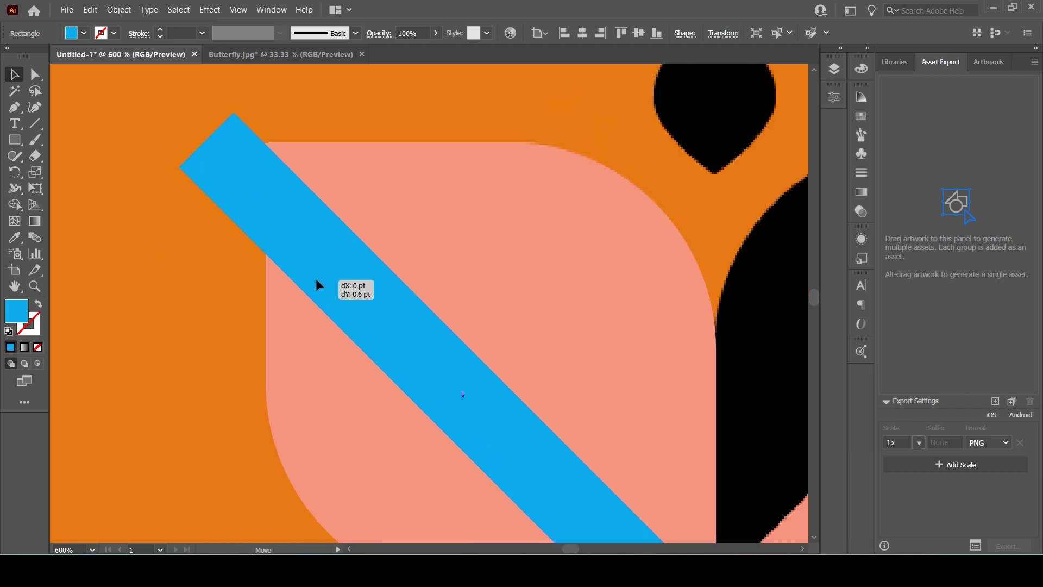
left_click_drag(310, 306, 207, 148)
scroll(357, 244, "down", 3)
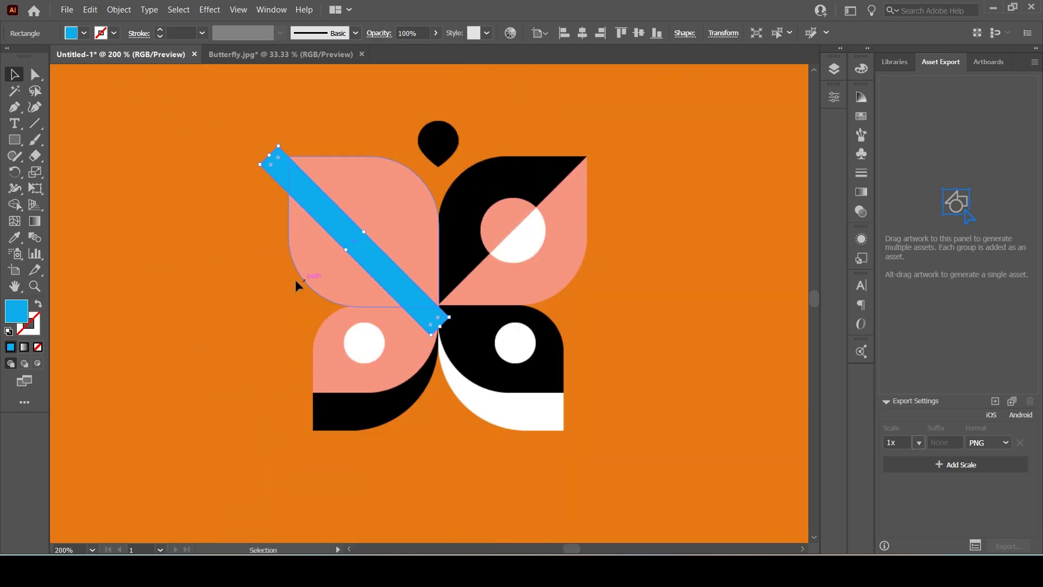
- Split the wing shape along its diagonal with Shape Builder and delete the blue strip
left_click(196, 146)
key("ctrl+a")
left_click(15, 205)
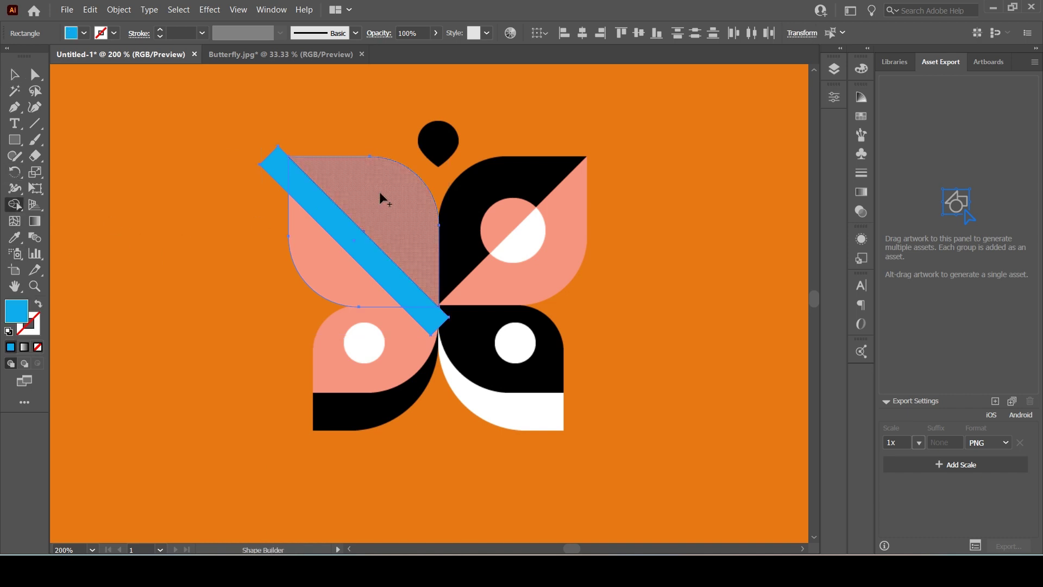
left_click(381, 194)
left_click(15, 75)
left_click(154, 182)
left_click_drag(268, 165, 134, 203)
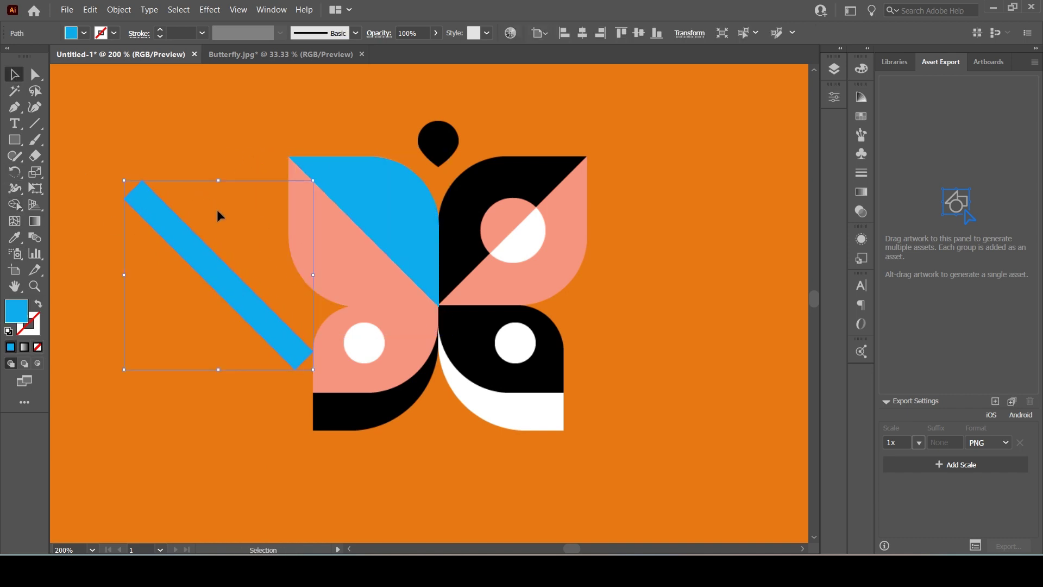
key("Delete")
- Move both wing halves beside the reference butterfly and fill the upper half salmon and the lower half white, sampled from the reference
left_click(353, 216)
left_click_drag(354, 217, 130, 185)
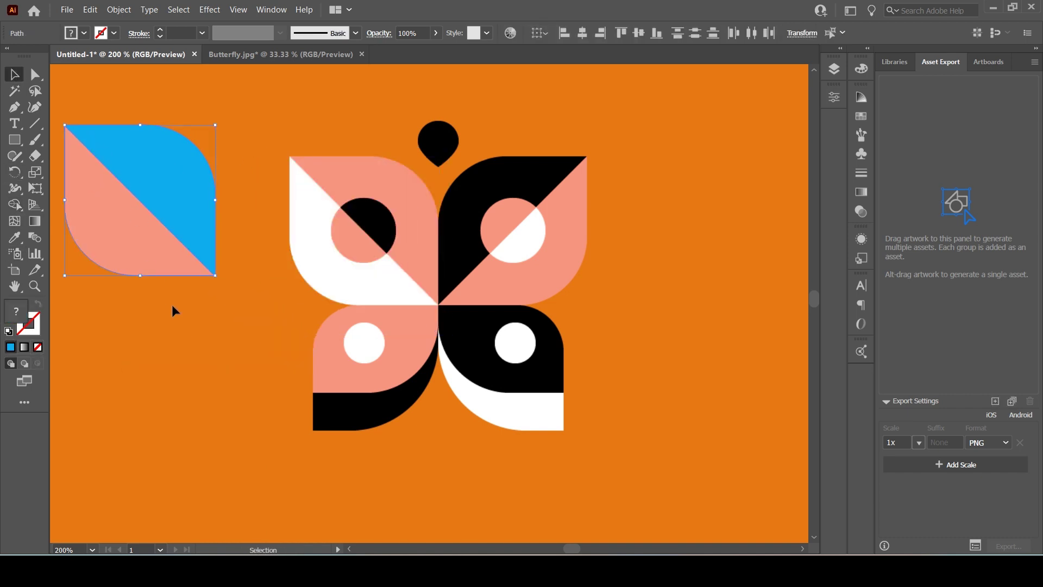
left_click(156, 211)
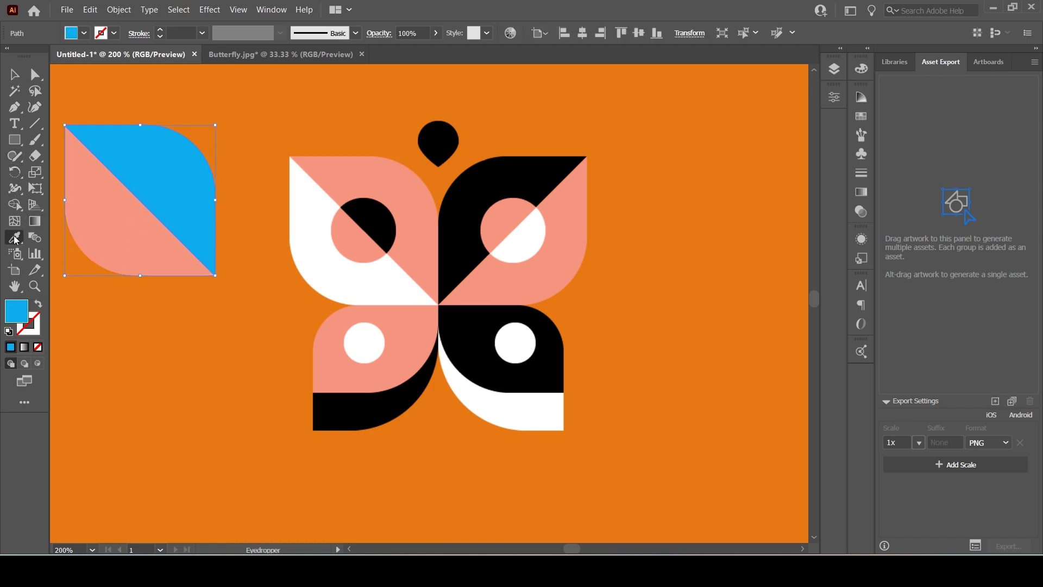
left_click(408, 186)
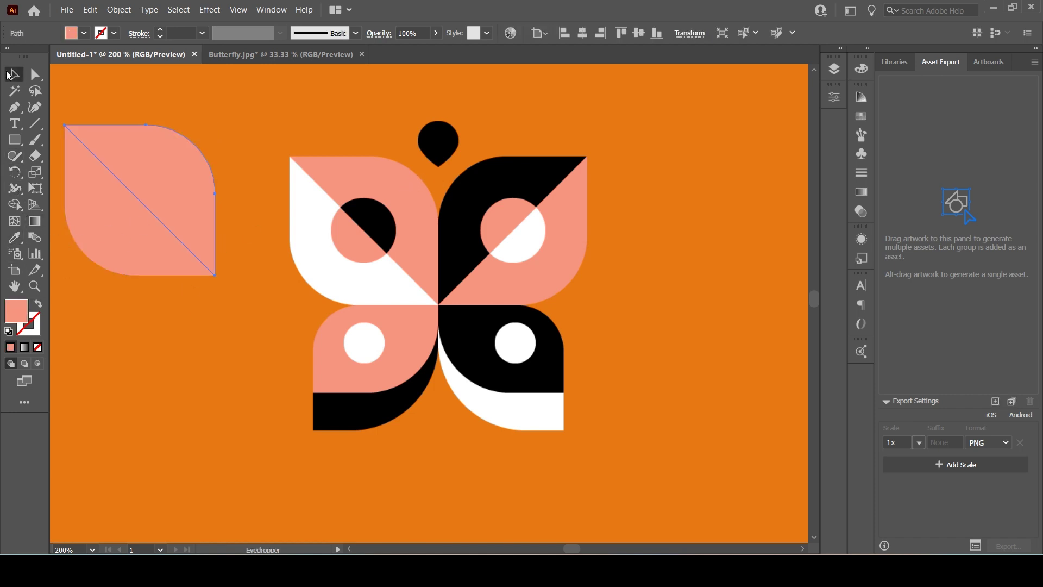
left_click(303, 206)
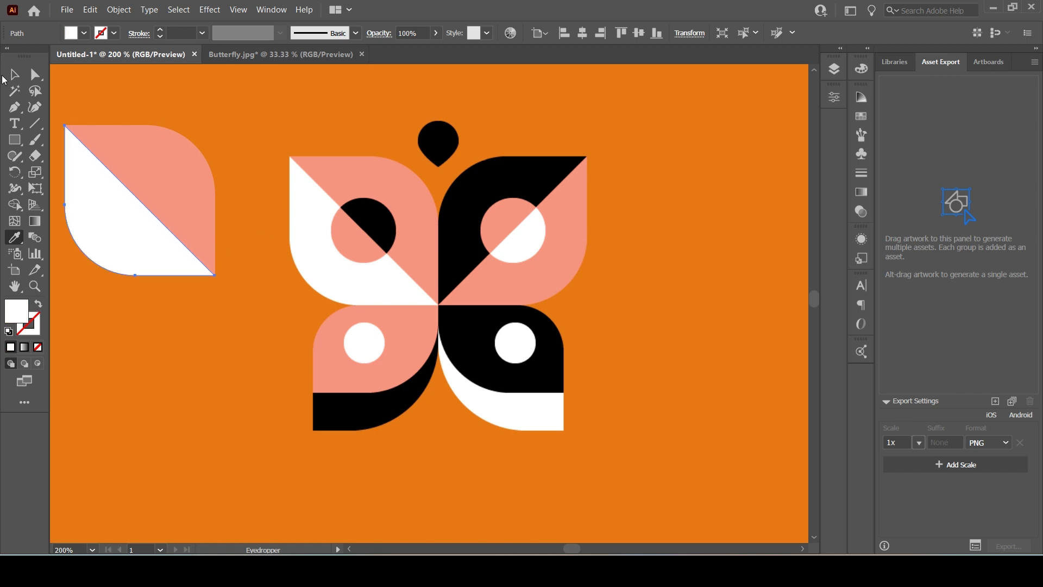
- Draw a circle matching the size of the reference wing's spot and fill it teal
left_click_drag(14, 140, 68, 140)
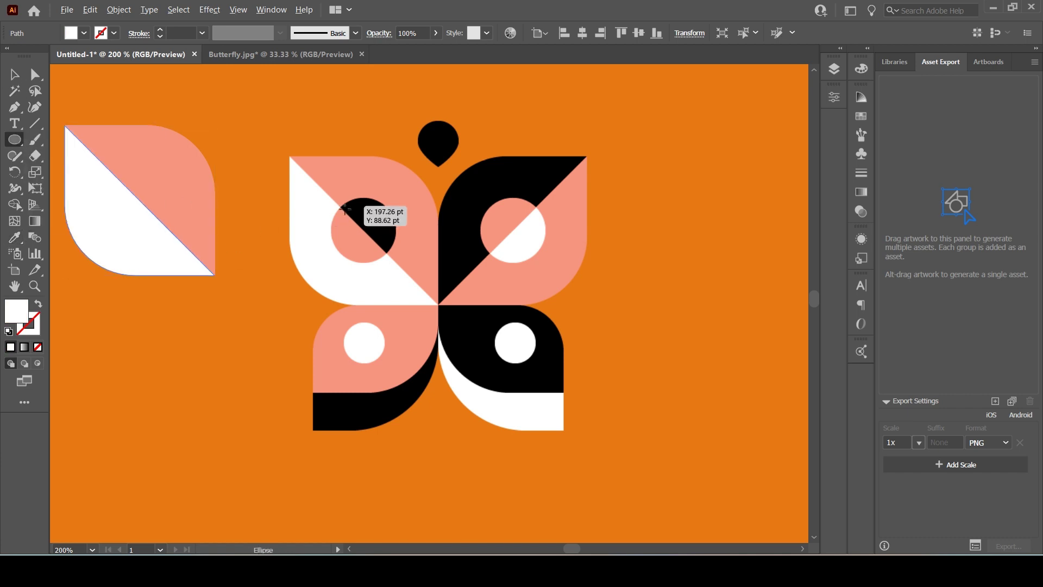
mouse_move(343, 206)
left_mouse_down()
mouse_move(376, 234)
mouse_move(349, 215)
mouse_move(363, 234)
mouse_move(132, 213)
mouse_move(184, 296)
left_mouse_up()
left_click(17, 79)
scroll(183, 294, "up", 3)
left_click(84, 33)
left_click(81, 61)
left_click(152, 378)
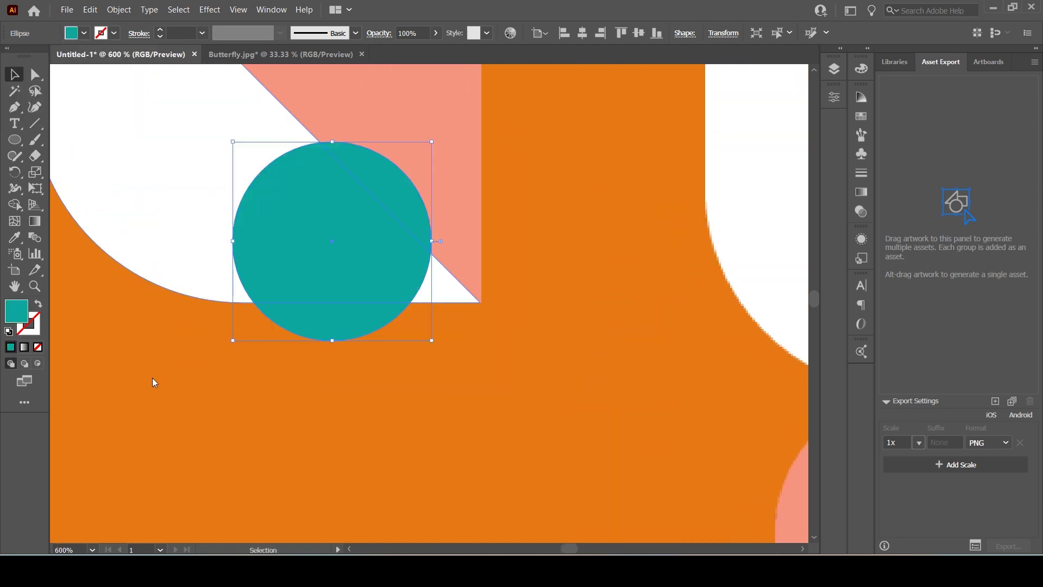
- Move the teal circle to the centre of the two-part wing, over its diagonal
left_click_drag(152, 378, 370, 512)
left_click_drag(503, 415, 471, 257)
scroll(443, 267, "down", 2)
scroll(469, 265, "up", 1)
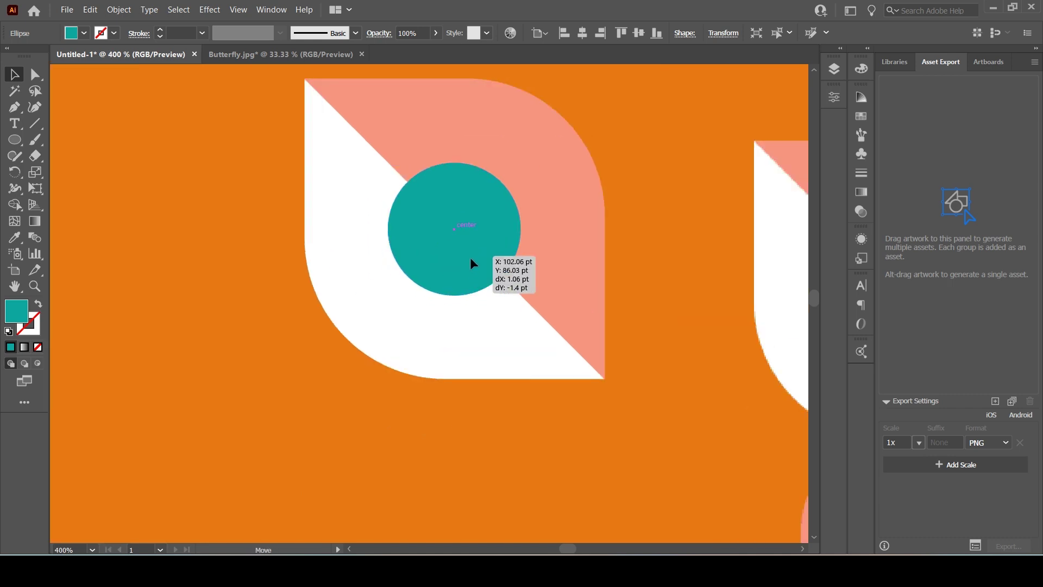
- Select the wing halves with the circle and split the circle along the wing's diagonal using Shape Builder
left_click(294, 434)
scroll(296, 434, "down", 2)
left_click_drag(255, 273, 327, 321)
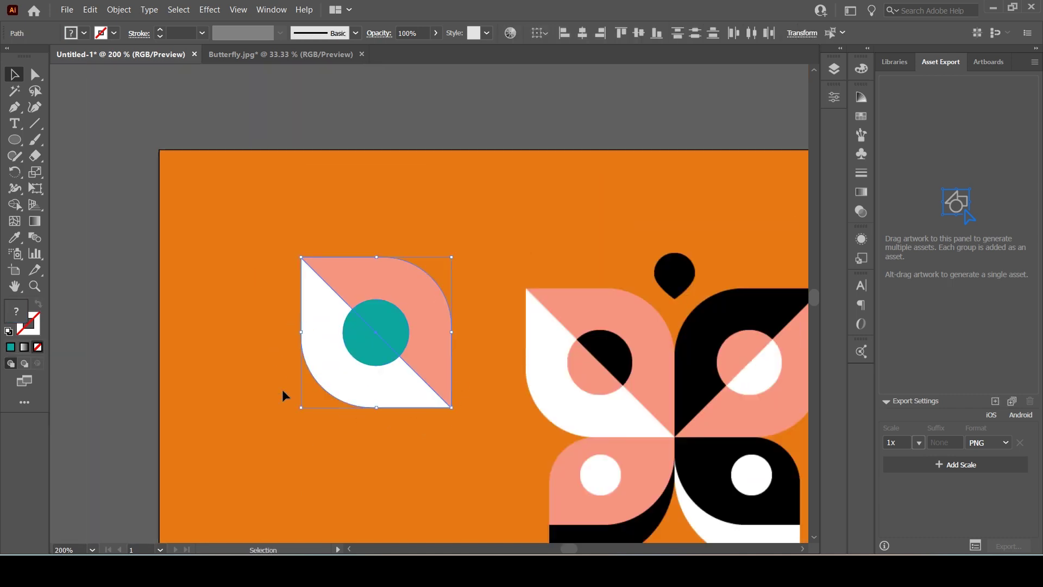
left_click(14, 205)
key("v")
left_click(403, 422)
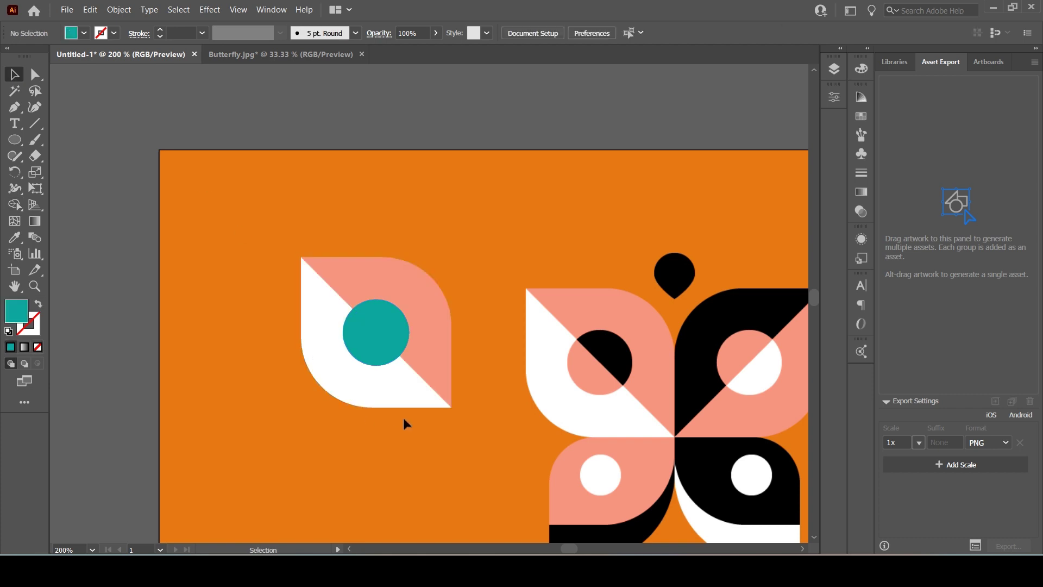
- Fill the circle's lower half salmon and its upper half black with colours sampled from the reference wing
scroll(406, 412, "up", 2)
left_click(332, 296)
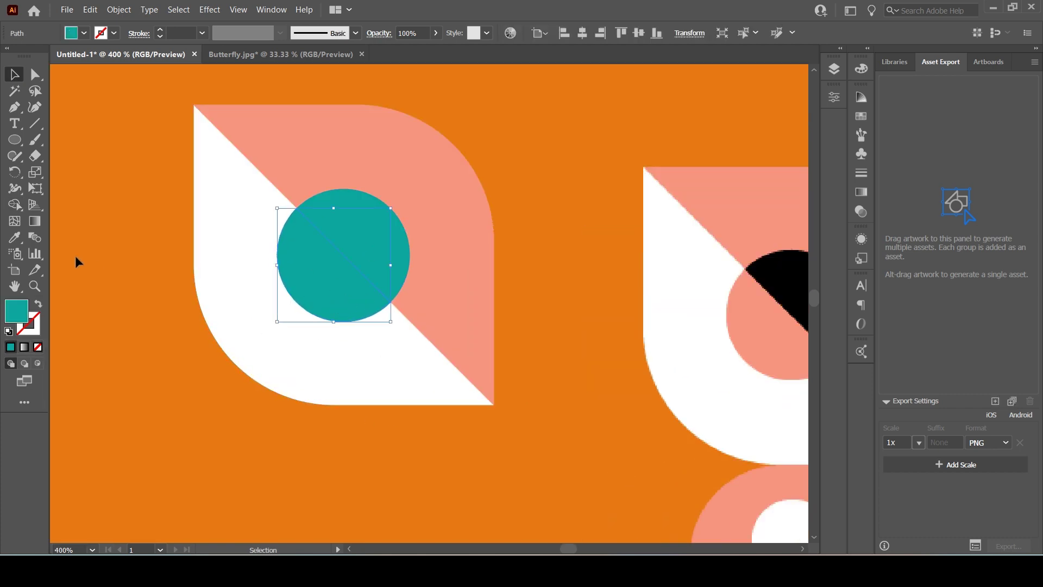
left_click(14, 237)
left_click(751, 329)
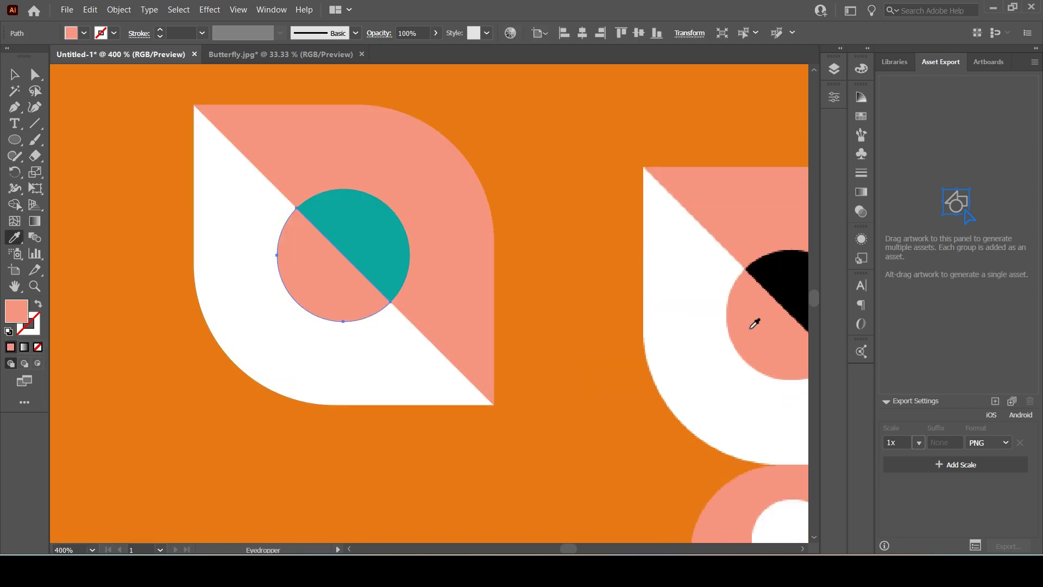
left_click(333, 223, "ctrl")
left_click(797, 285)
- Duplicate the finished wing to its right and flip the copy horizontally
scroll(698, 336, "down", 3)
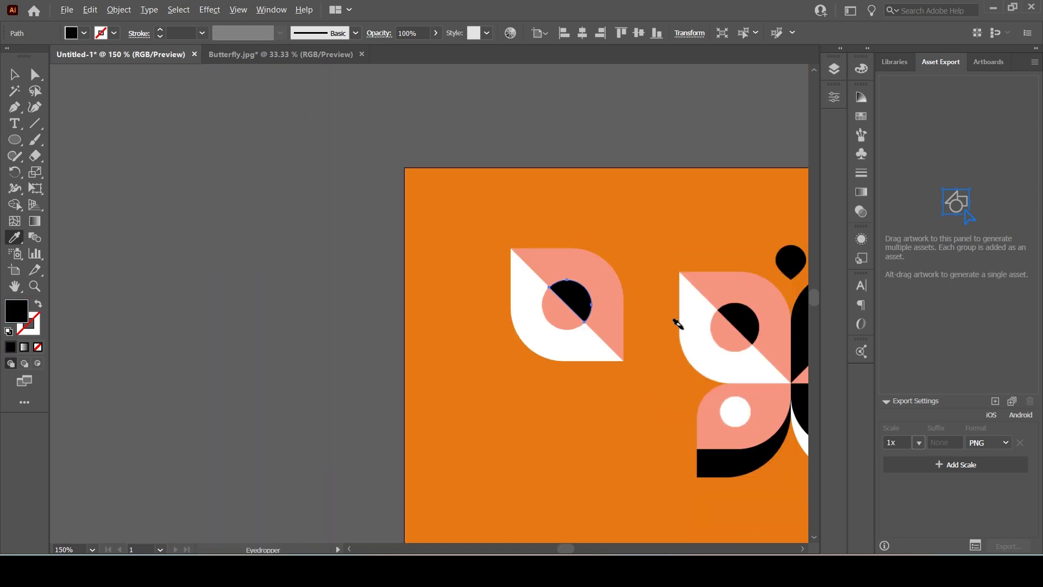
left_click_drag(649, 387, 383, 415)
left_click(14, 76)
left_click_drag(210, 262, 370, 393)
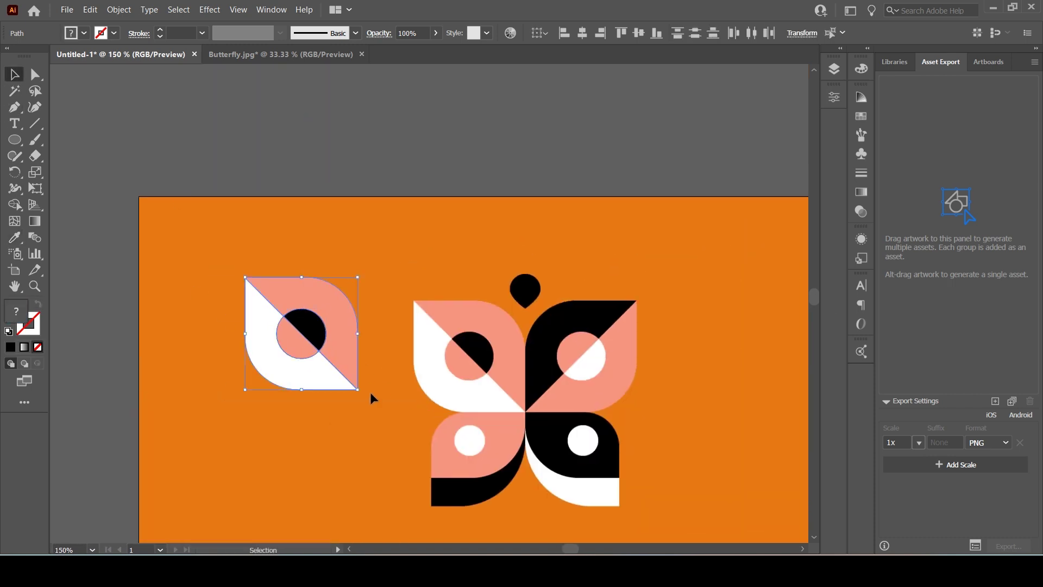
left_click_drag(304, 304, 429, 308)
left_click(834, 97)
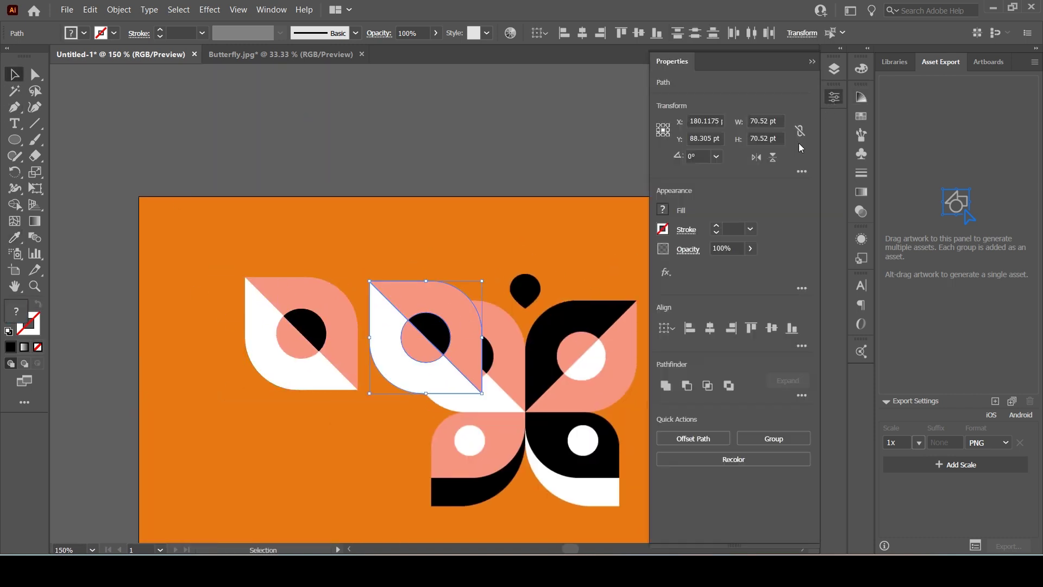
left_click(757, 158)
left_click(516, 245)
left_click_drag(425, 352, 429, 353)
key("ctrl+z")
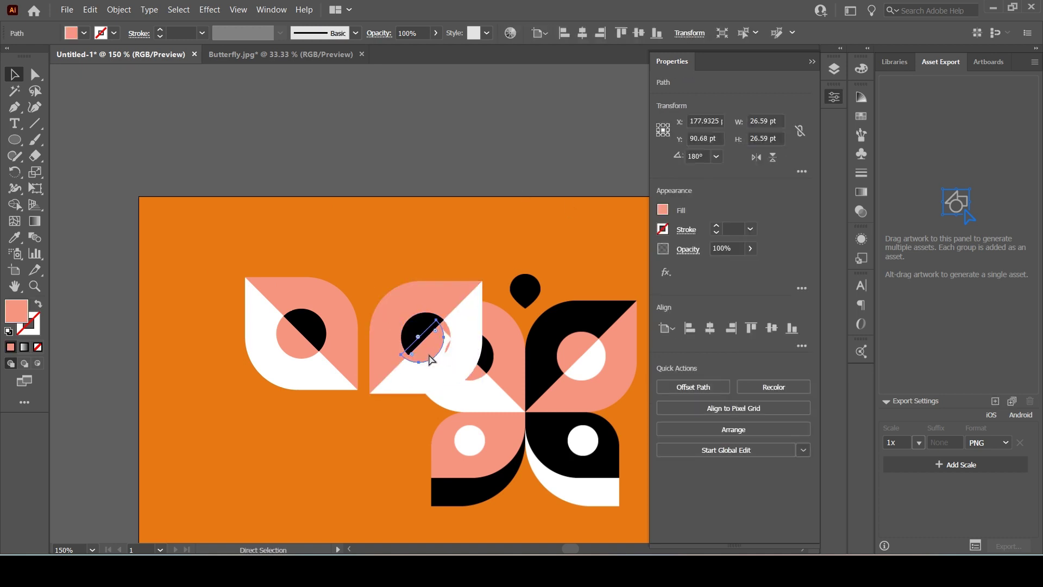
- Select the whole mirrored wing and move it flush against the first wing, with their lower inner points touching
left_click(415, 427)
left_click_drag(416, 433, 466, 379)
left_click_drag(426, 337, 414, 334)
- Fill the mirrored wing's upper half black and the upper half of its circle salmon, sampled from the reference
left_click(388, 416)
left_click(395, 360)
left_click(12, 239)
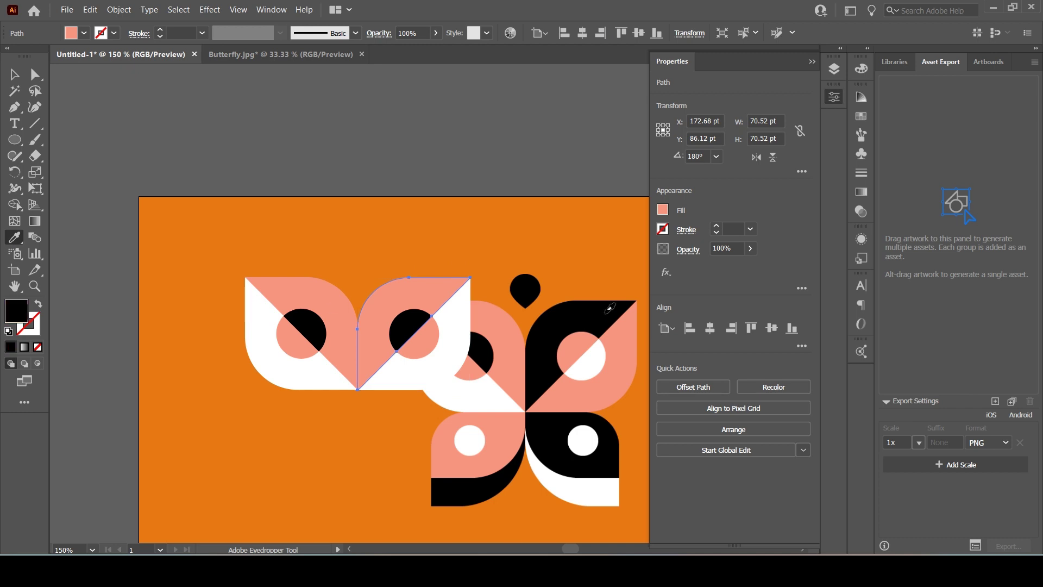
left_click(610, 308)
left_click(14, 74)
left_click(423, 343)
left_click(14, 237)
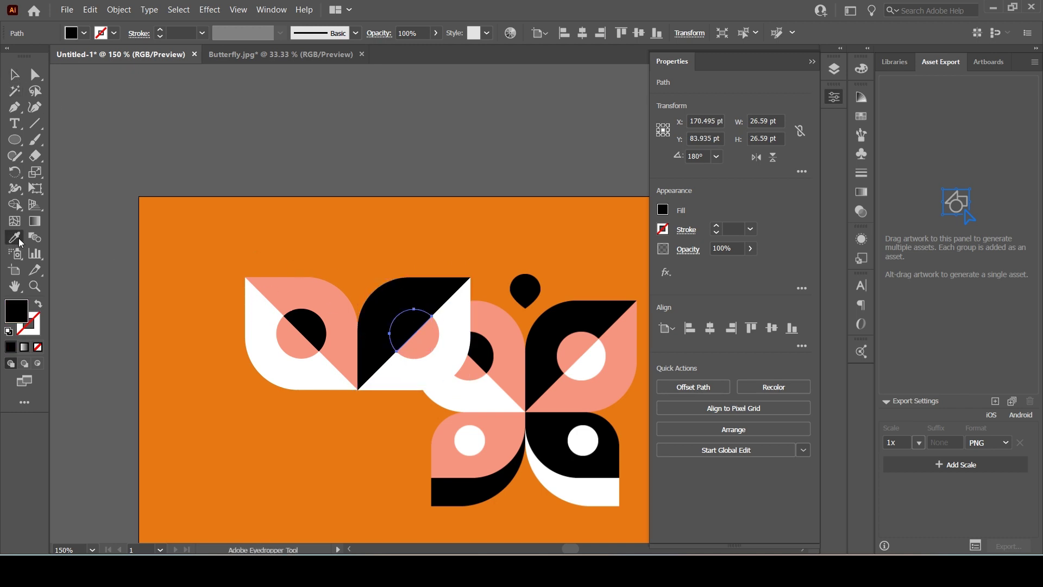
left_click(589, 337)
- Fill the mirrored wing's lower half salmon with the colour sampled from the reference's upper-right wing
left_click(14, 75)
left_click(390, 393)
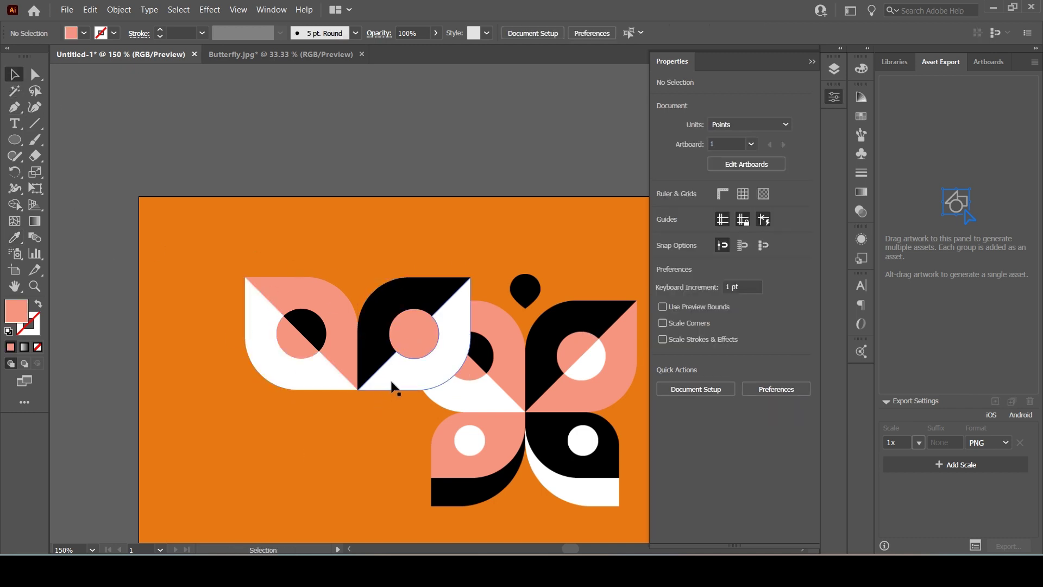
left_click(391, 384)
left_click(14, 237)
left_click(601, 399)
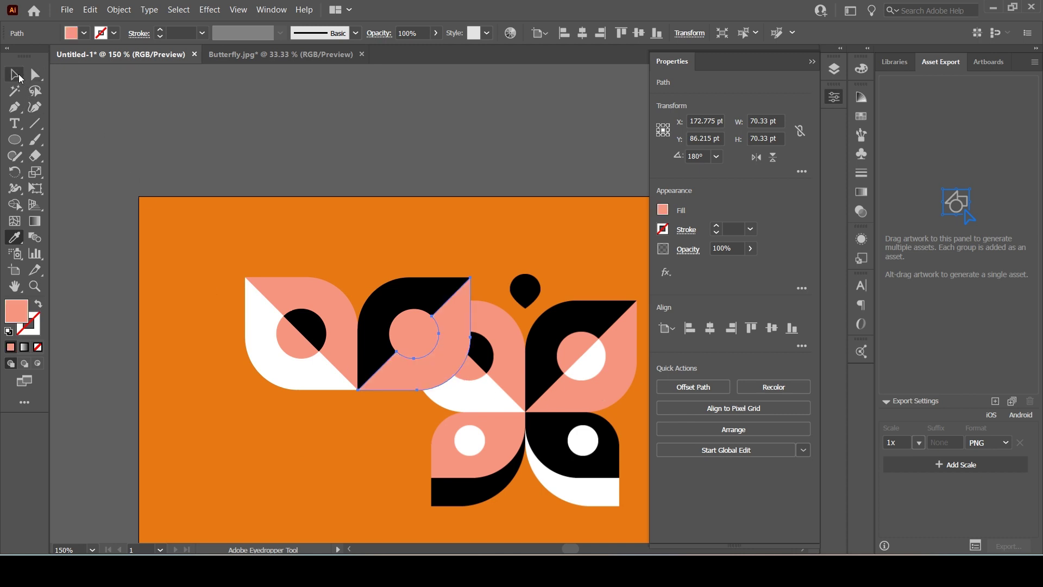
- Fill the lower half of the mirrored wing's circle white, sampled from the reference's upper-right wing
left_click(15, 75)
left_click(426, 341)
key("i")
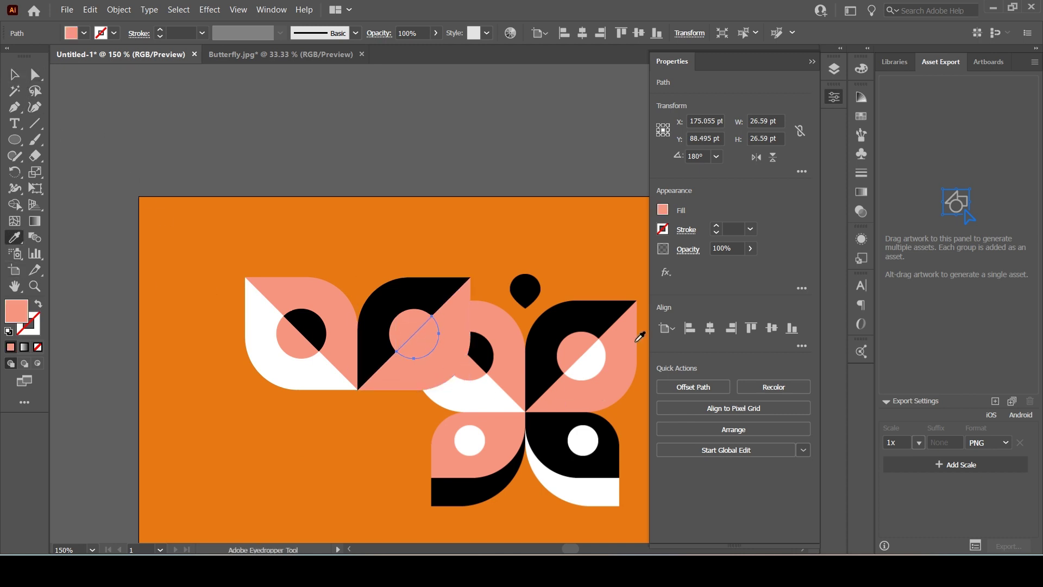
left_click(596, 368)
key("v")
- Draw a rectangle about 58.6 by 41.4 pt over the reference's lower-left salmon petal and lower its opacity to 59%
scroll(261, 395, "up", 2)
left_click_drag(457, 487, 116, 273)
left_click(17, 144)
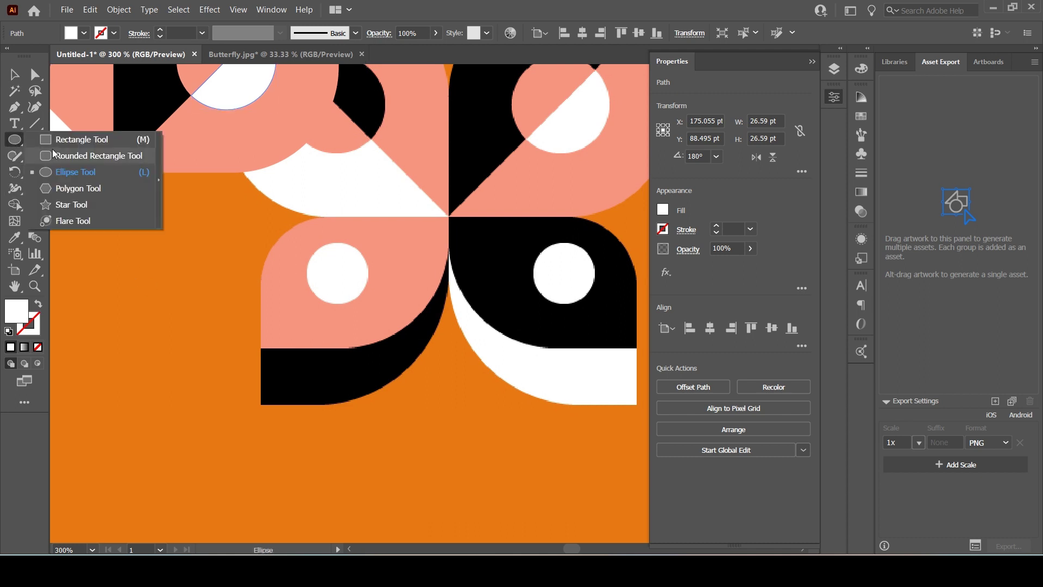
left_click(76, 138)
mouse_move(261, 348)
left_mouse_down()
mouse_move(315, 279)
mouse_move(450, 216)
left_mouse_up()
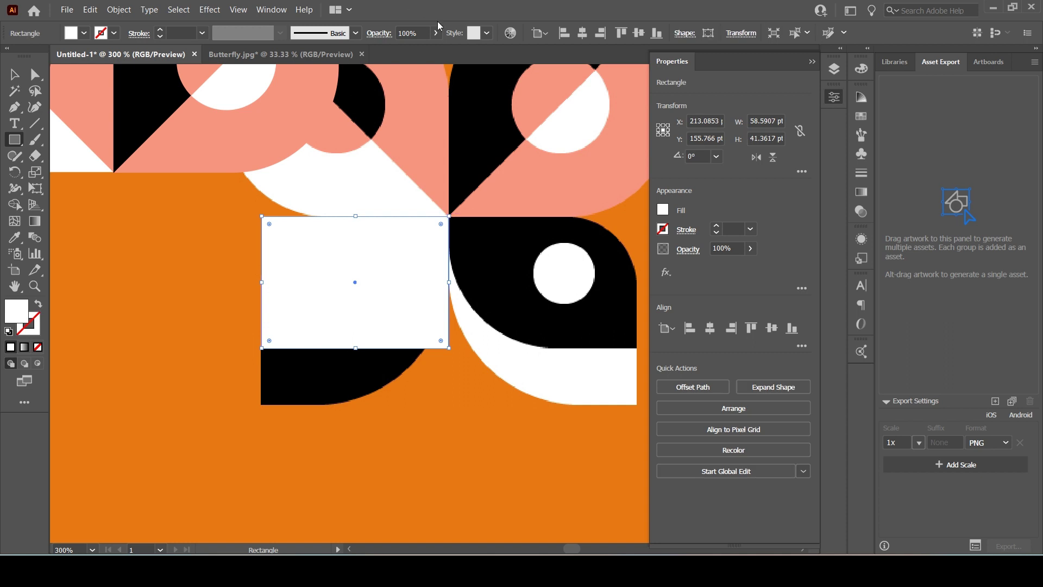
left_click(436, 33)
left_click_drag(434, 52, 414, 50)
left_click(15, 76)
left_click(168, 204)
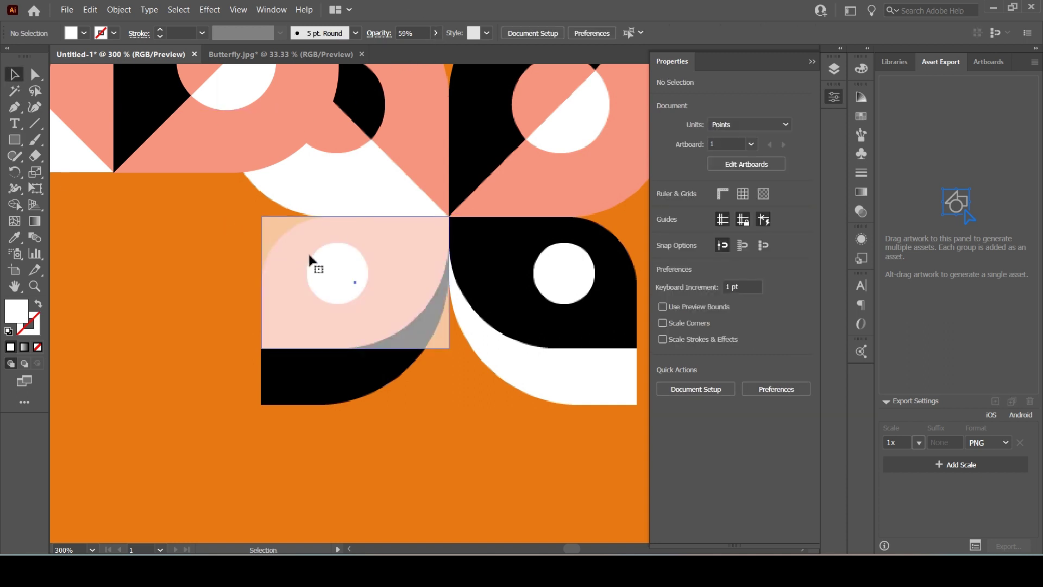
- Round the rectangle's upper-left and lower-right corners to match the reference's salmon petal, and move it aside to the left
left_click(310, 258)
left_click(269, 222)
left_click_drag(269, 222, 343, 259)
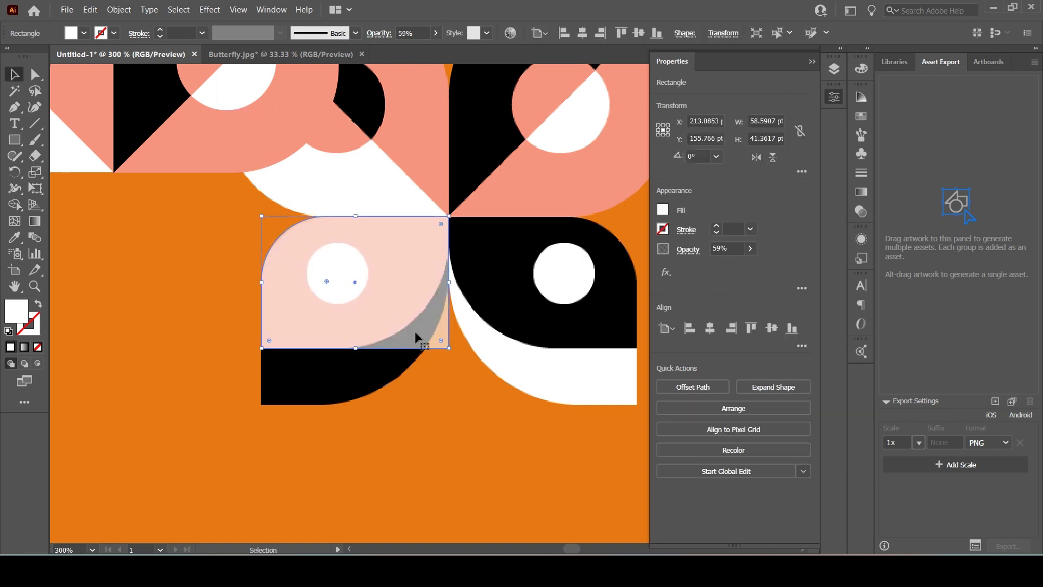
left_click_drag(427, 333, 145, 265)
left_click(373, 414)
- Restore the petal's opacity to 100% and fill it salmon, sampled from the reference's lower-left wing
left_click(436, 33)
left_click_drag(414, 48, 435, 50)
left_click(17, 238)
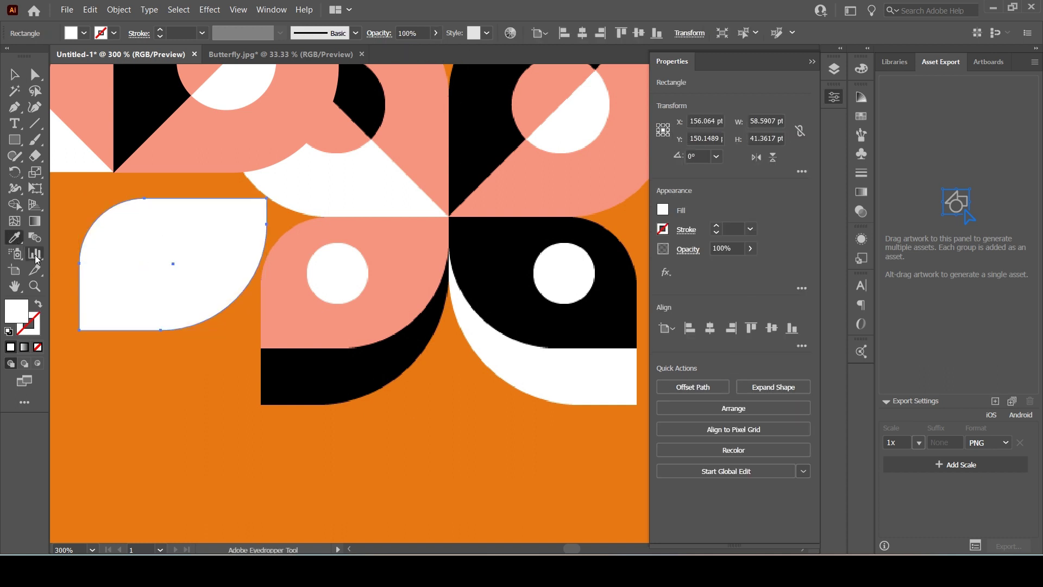
left_click(385, 282)
key("v")
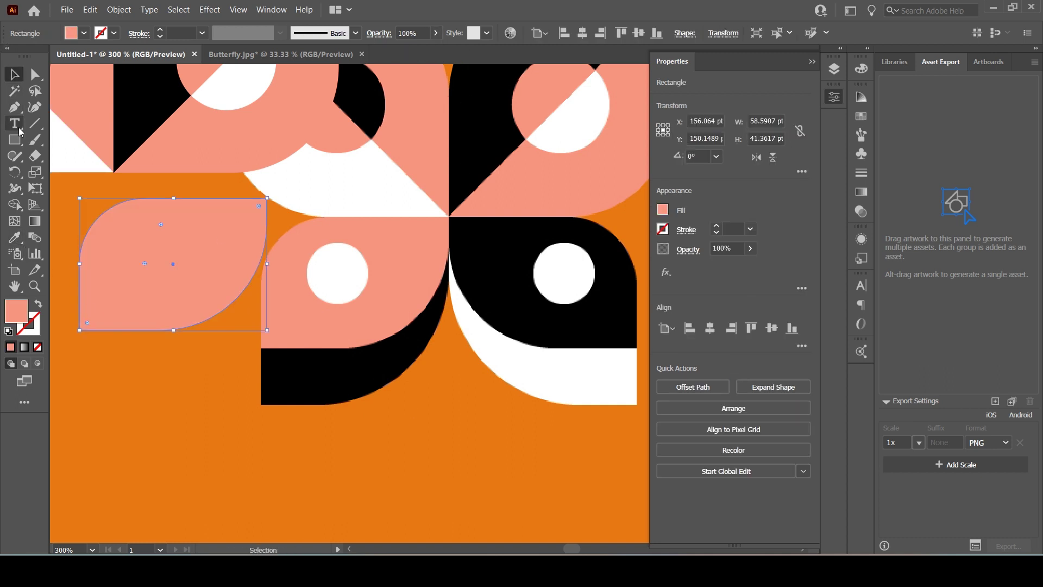
- Bring the new salmon petal to the front of the stacking order
right_click(155, 226)
mouse_move(196, 487)
left_click(333, 489)
- Draw a rectangle about 58.6 by 59.1 pt over the reference's whole lower-left wing, its upper-right corner at the point where the wings meet
key("m")
left_click_drag(261, 405, 449, 217)
scroll(454, 223, "up", 4)
scroll(459, 229, "up", 3)
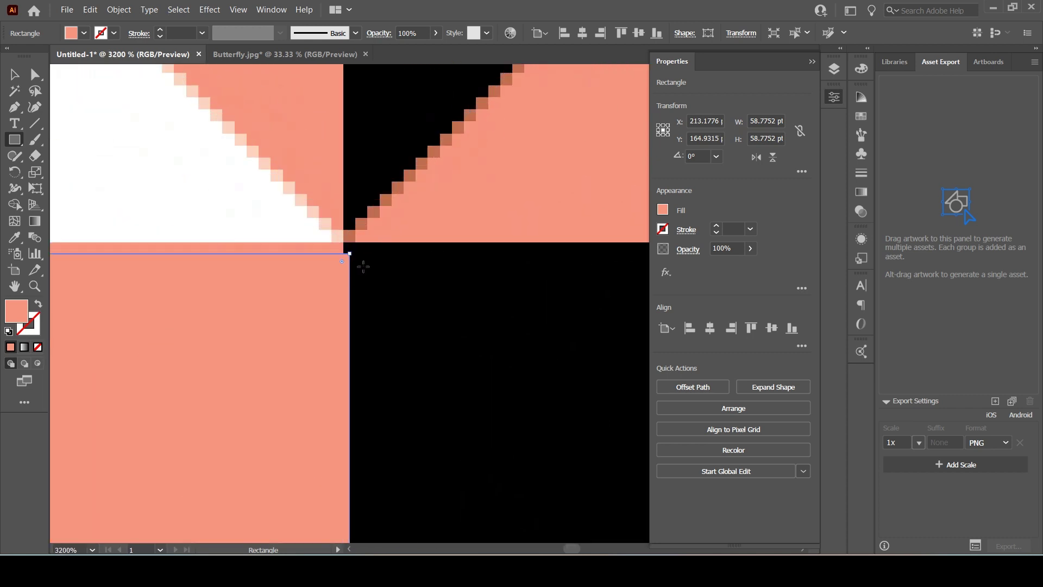
left_click_drag(348, 254, 344, 243)
scroll(382, 273, "down", 8)
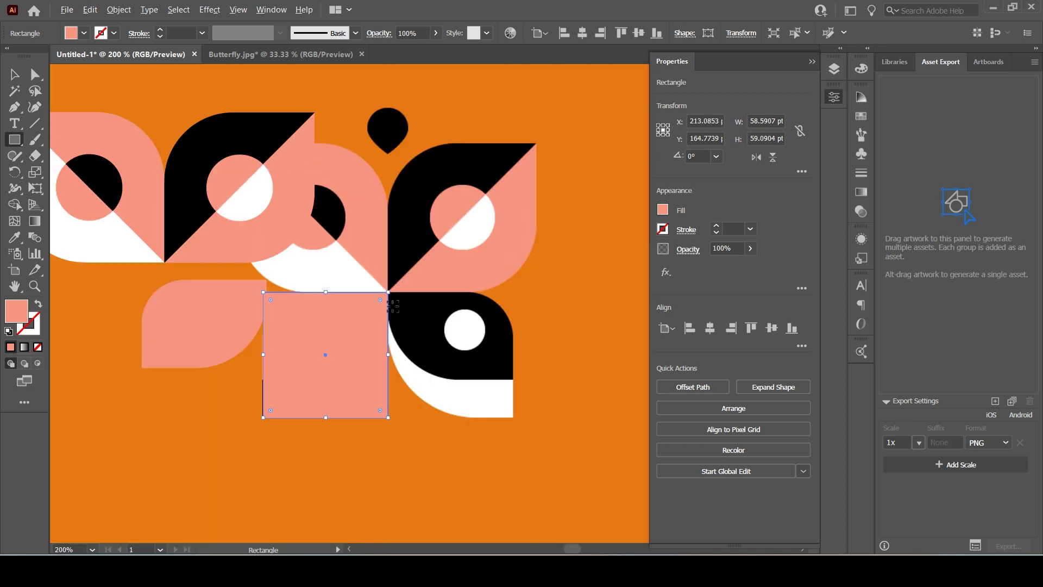
scroll(351, 254, "up", 3)
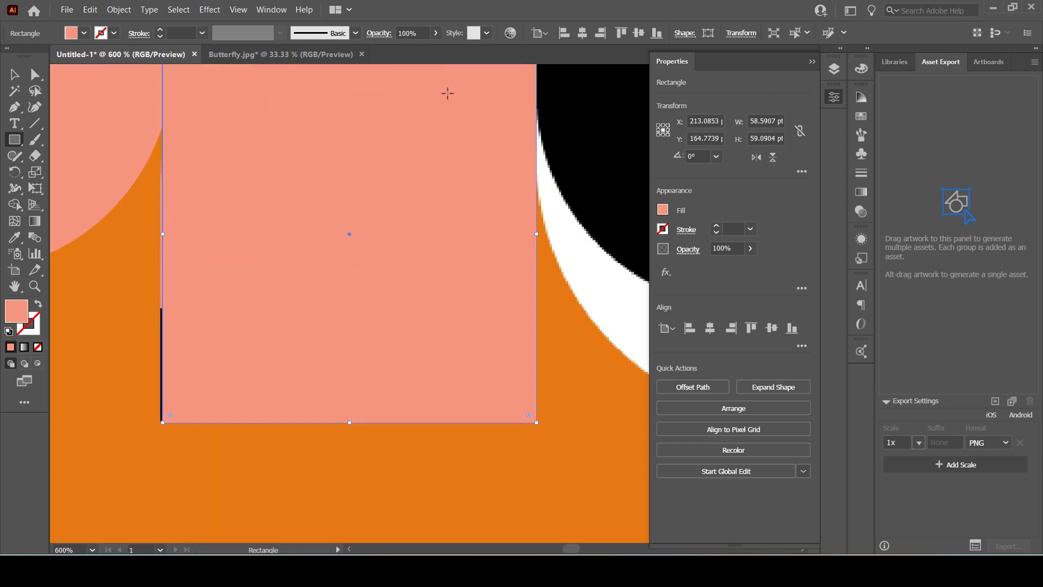
- Lower the rectangle's opacity to 38% and extend its left edge to the reference wing's edge, making it about 59.1 pt wide
left_click(436, 32)
left_click_drag(435, 50, 402, 63)
key("v")
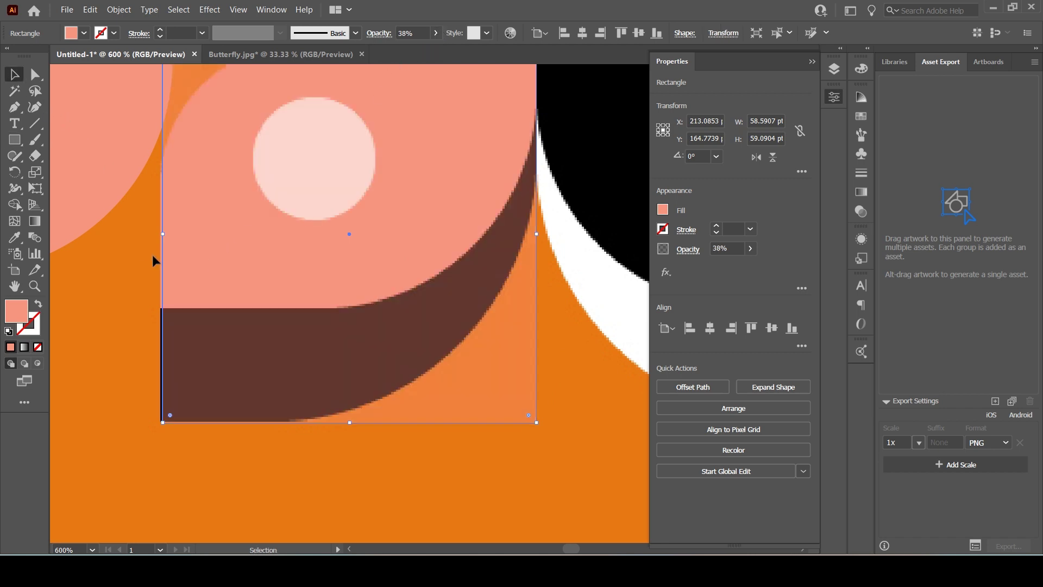
left_click_drag(164, 235, 162, 234)
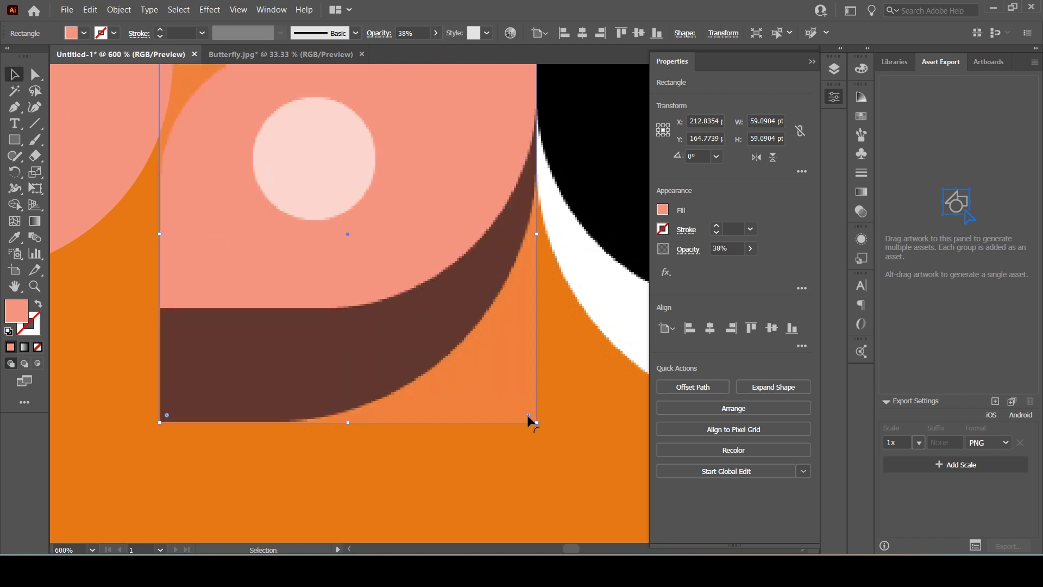
- Round the large rectangle's lower-right and upper-left corners to follow the reference's lower-left wing outline
left_click_drag(529, 412, 246, 178)
left_click(456, 470)
scroll(456, 470, "down", 2)
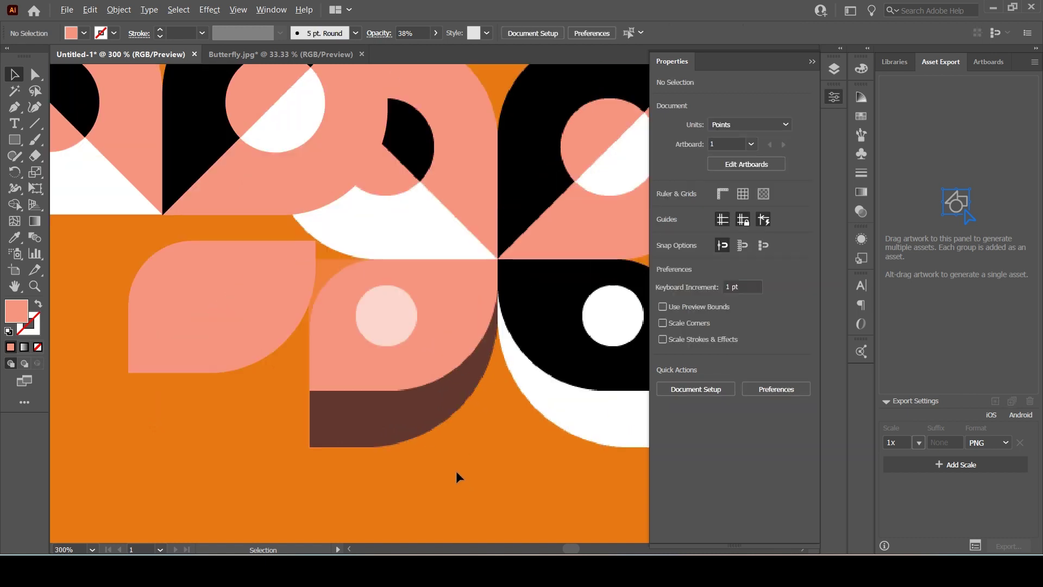
left_click(413, 414)
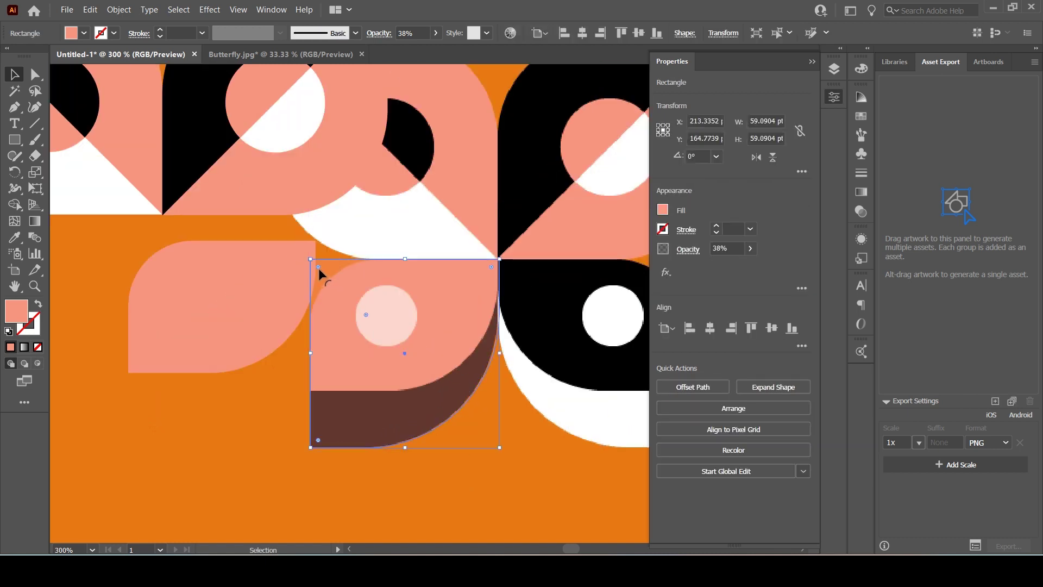
left_click_drag(319, 269, 380, 321)
- Fill the larger petal black at 100% opacity and move it left, clear of the reference
left_click(437, 34)
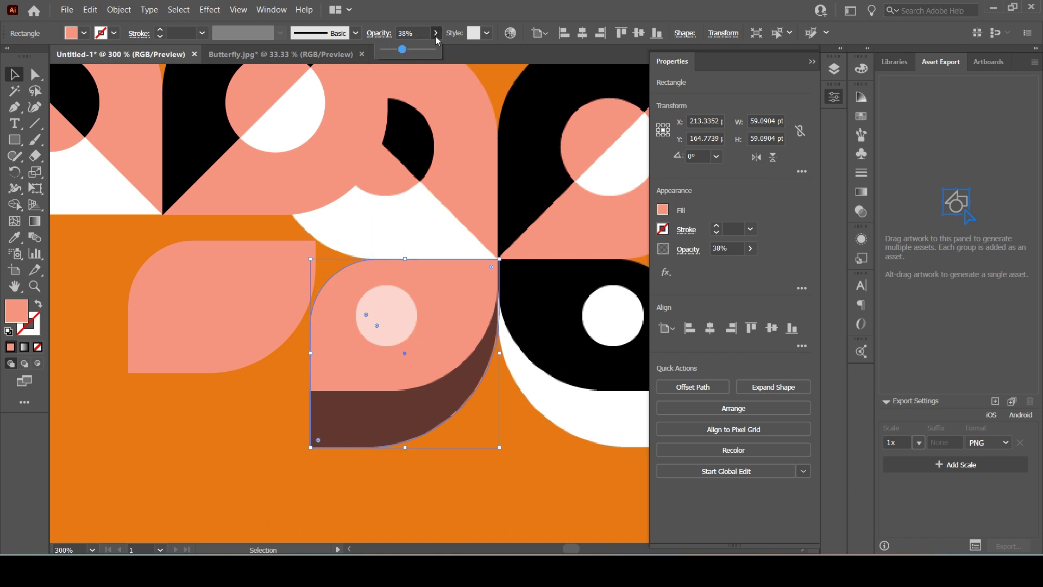
left_click_drag(460, 62, 459, 62)
left_click(87, 33)
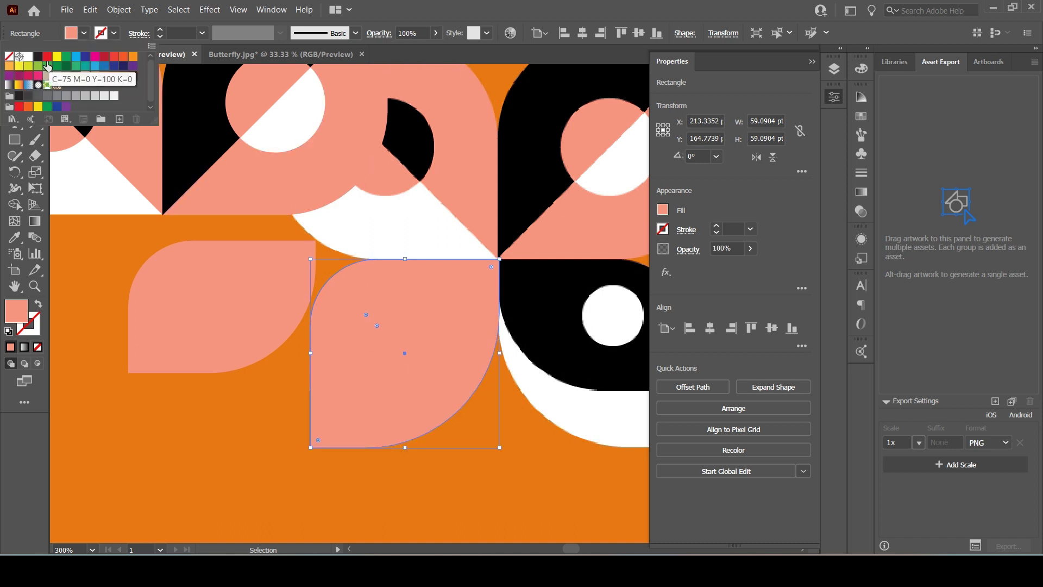
left_click(39, 63)
left_click_drag(377, 377, 153, 435)
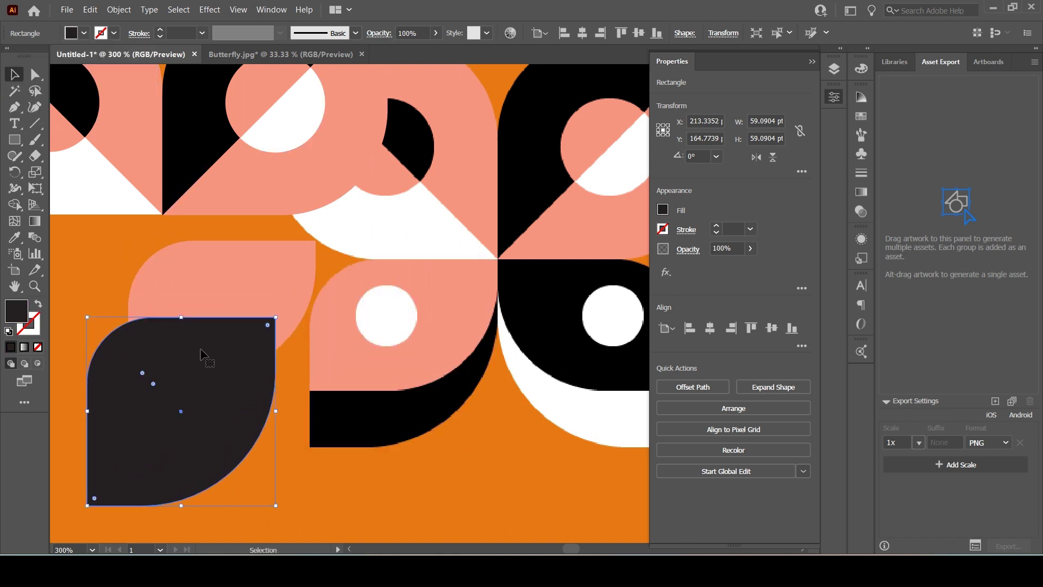
- Bring the salmon petal to the front and place it over the black petal, aligned with its top and right edges
right_click(220, 272)
mouse_move(263, 489)
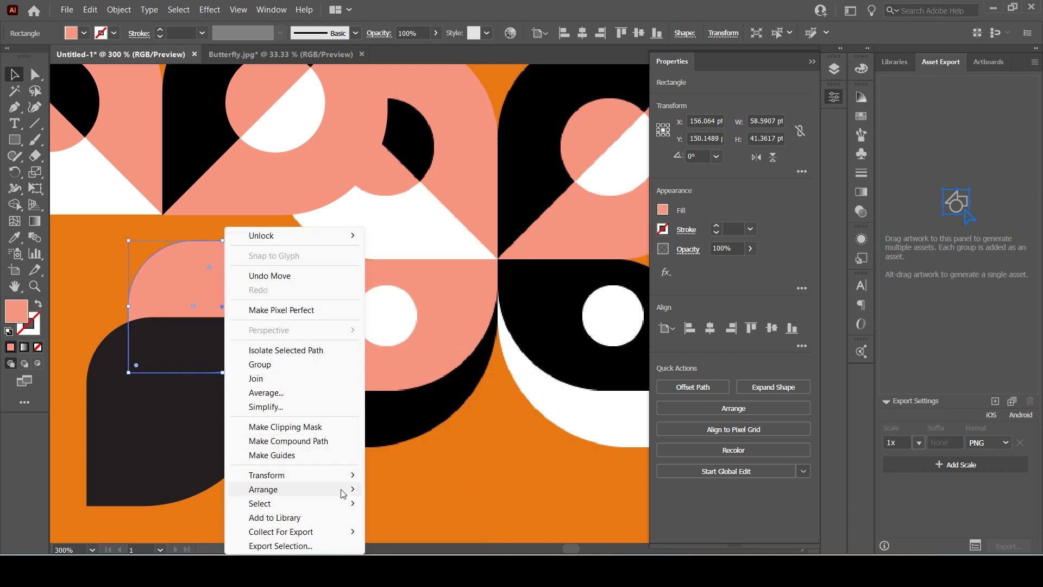
left_click(411, 489)
left_click_drag(244, 334, 223, 375)
left_click(304, 387)
scroll(324, 383, "up", 1)
left_click_drag(323, 383, 529, 310)
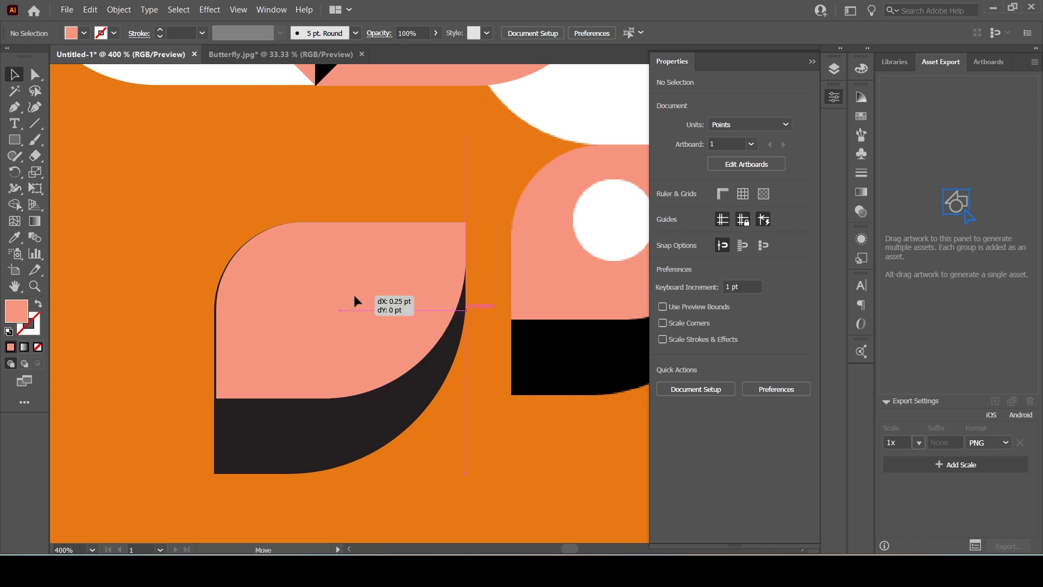
- Move the black petal's left edge in flush with the salmon petal's left edge
left_click(272, 435)
scroll(214, 349, "up", 3)
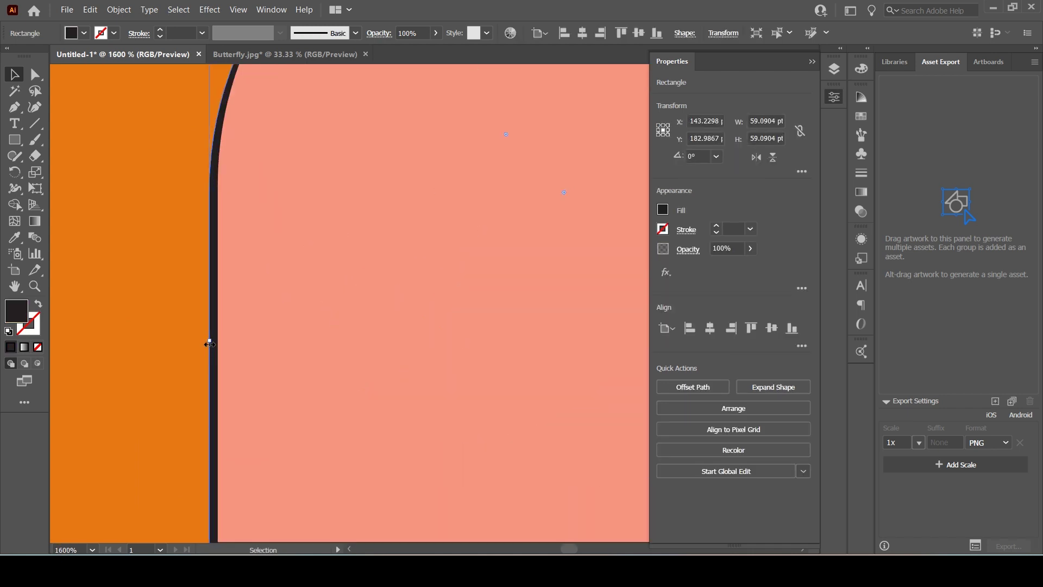
left_click_drag(215, 348, 219, 349)
scroll(250, 305, "down", 3)
key("ctrl+shift+a")
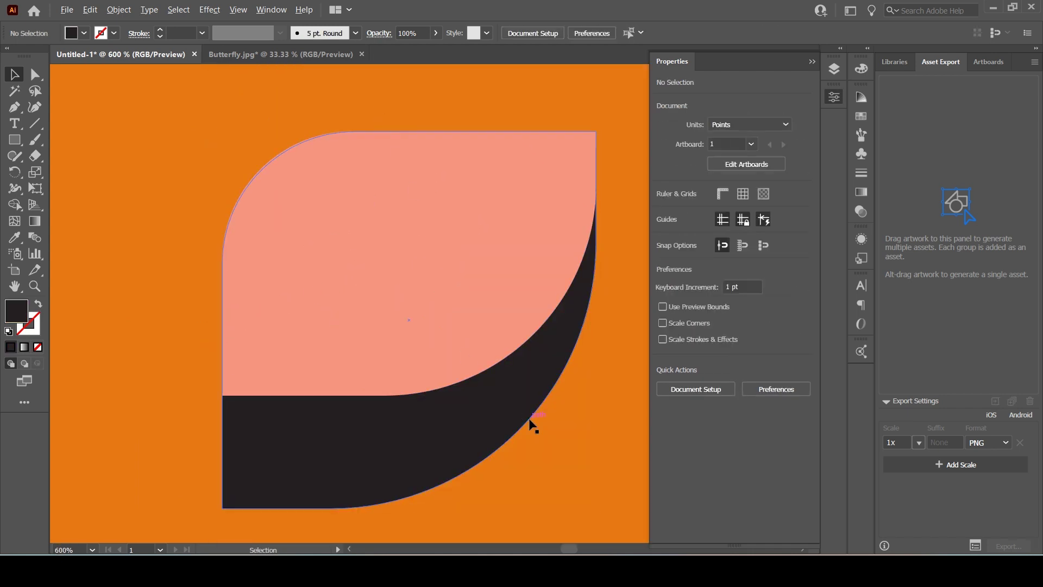
- Draw a circle about 17 pt in diameter beside the white circle on the reference's lower-left wing
scroll(565, 442, "down", 3)
left_click_drag(579, 448, 376, 399)
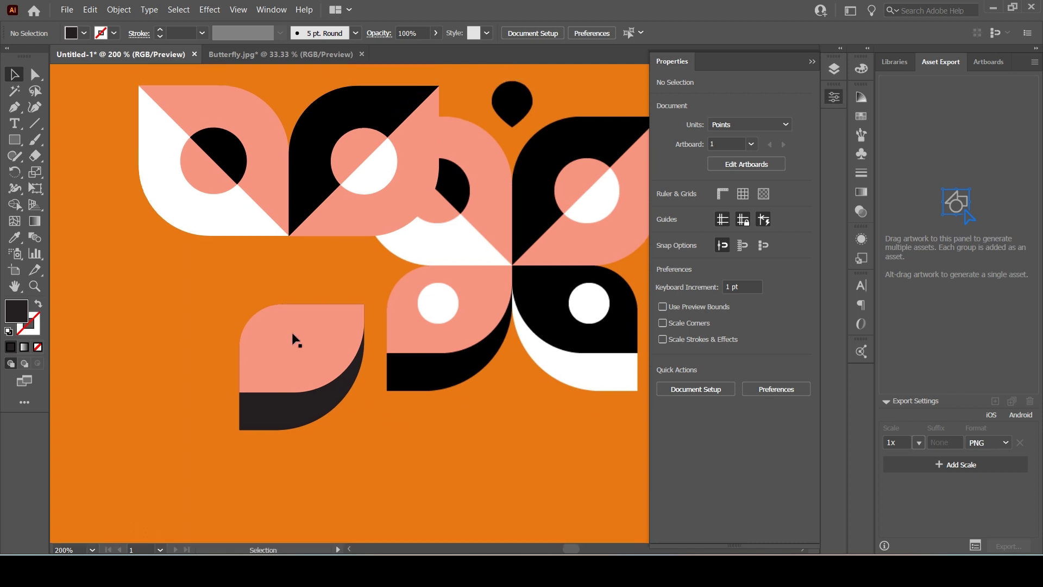
left_click(14, 156)
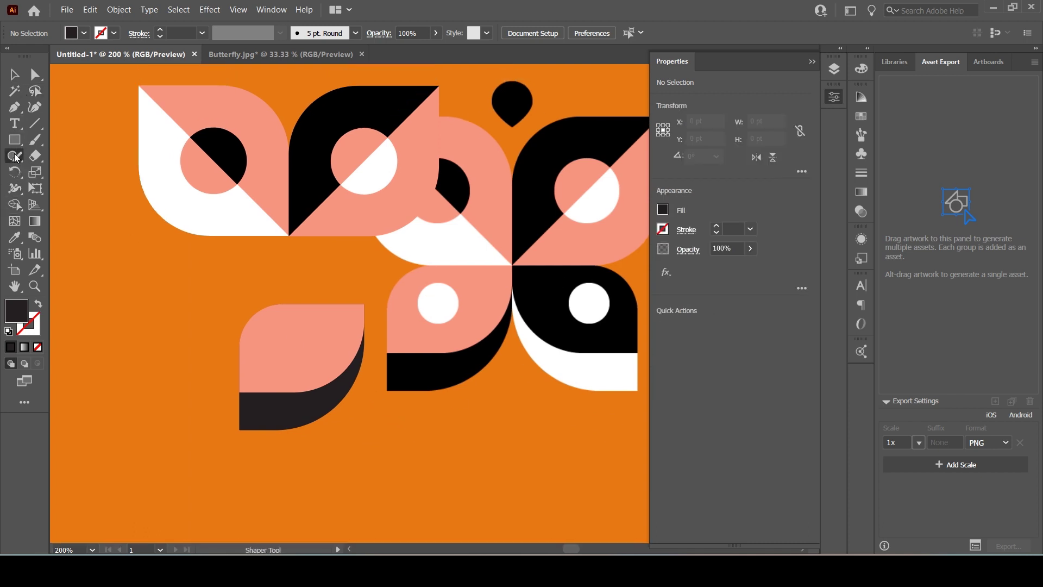
left_click(16, 146)
left_click(81, 170)
scroll(500, 392, "up", 2)
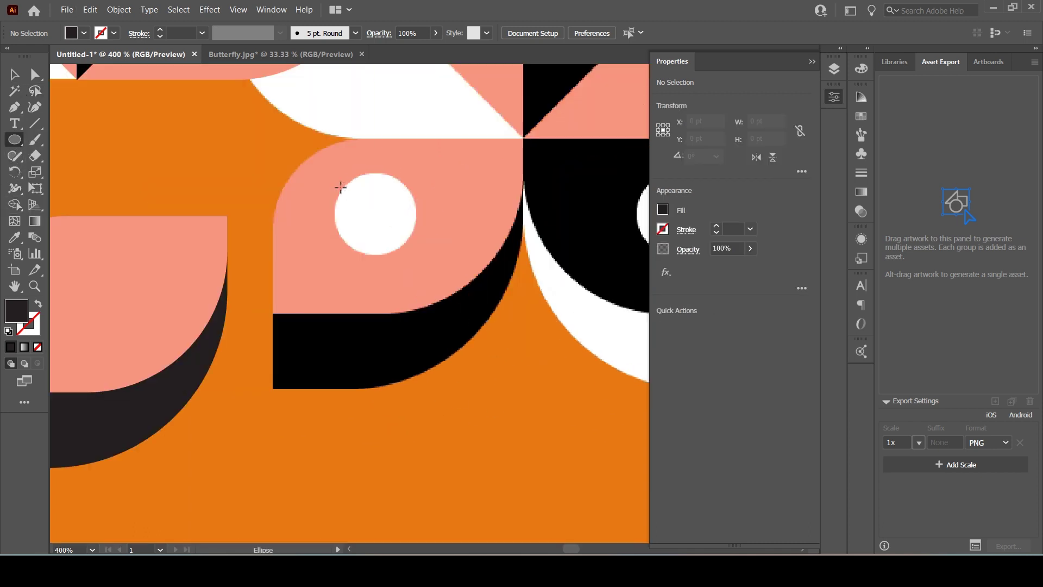
left_click_drag(340, 187, 377, 218)
- Move the circle over the reference's white circle and enlarge it to about 19.7 pt in diameter to match
left_click(15, 75)
left_click_drag(233, 309, 415, 272)
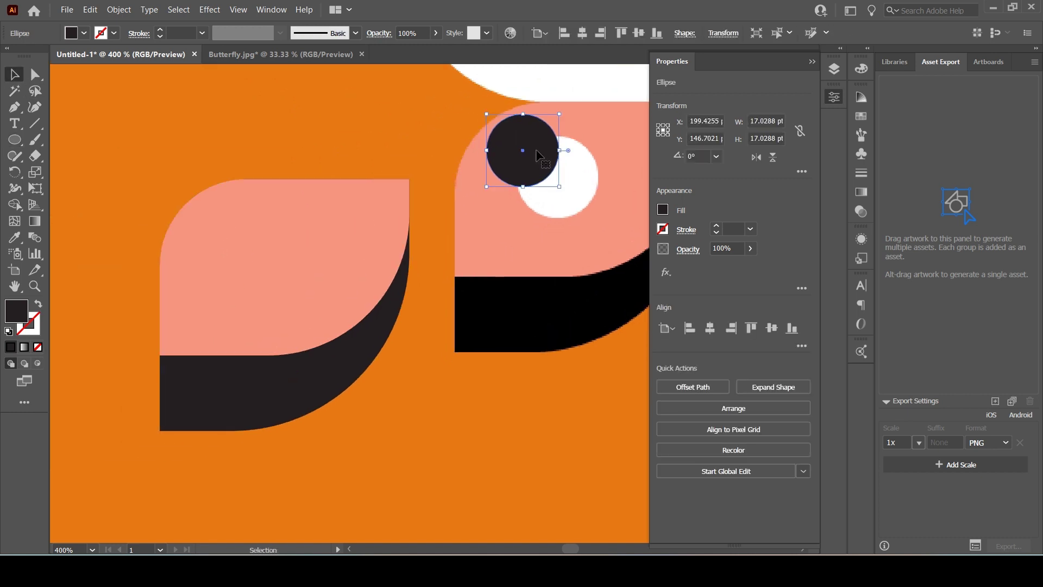
left_click_drag(541, 155, 577, 180)
left_click_drag(521, 139, 516, 133)
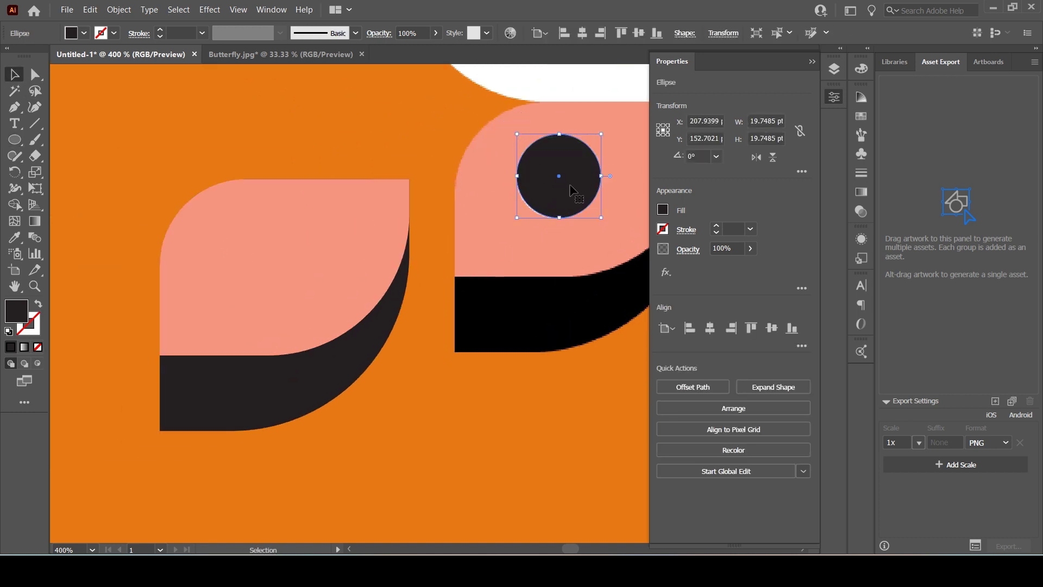
- Move the circle onto the upper part of the new salmon petal and fill it white
left_click_drag(563, 179, 268, 259)
left_click(84, 34)
left_click(25, 61)
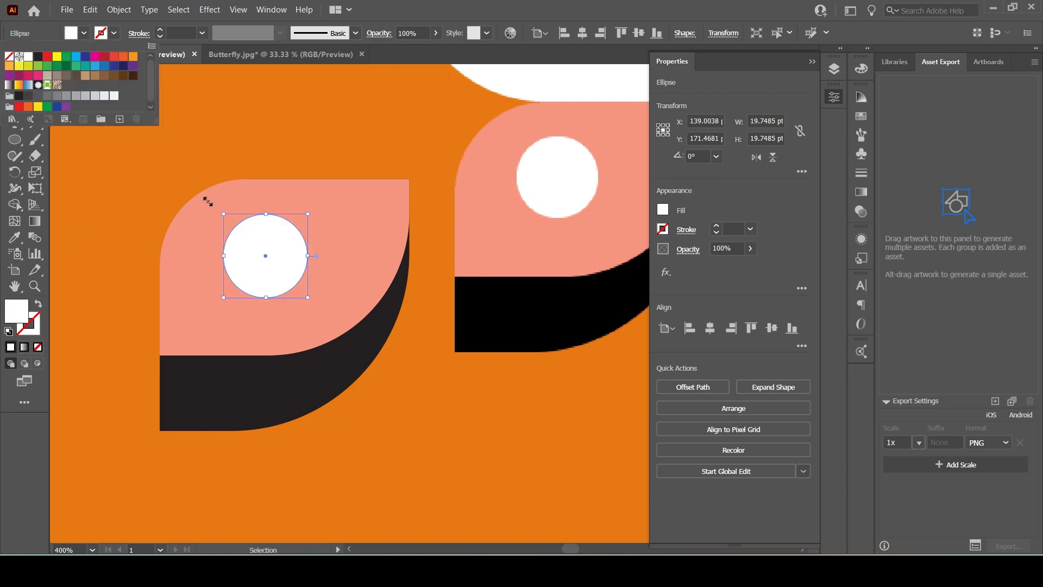
left_click(426, 453)
- Select the new lower wing's two petals and circle, and duplicate them to the right
scroll(426, 453, "down", 2)
left_click_drag(430, 449, 321, 425)
left_click(250, 351, "shift")
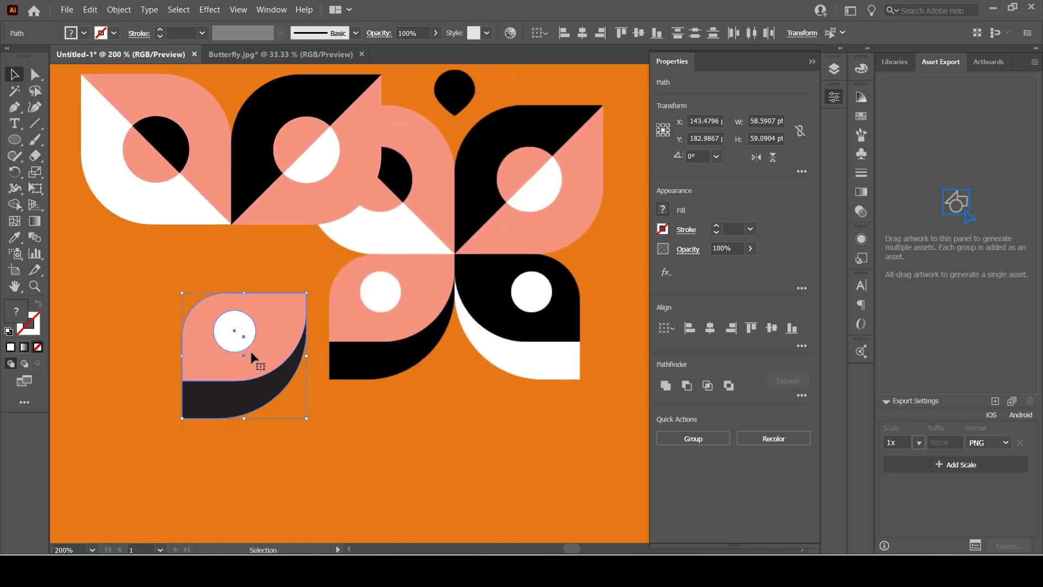
key("alt")
left_click_drag(250, 351, 433, 395)
key("v")
left_click(531, 444)
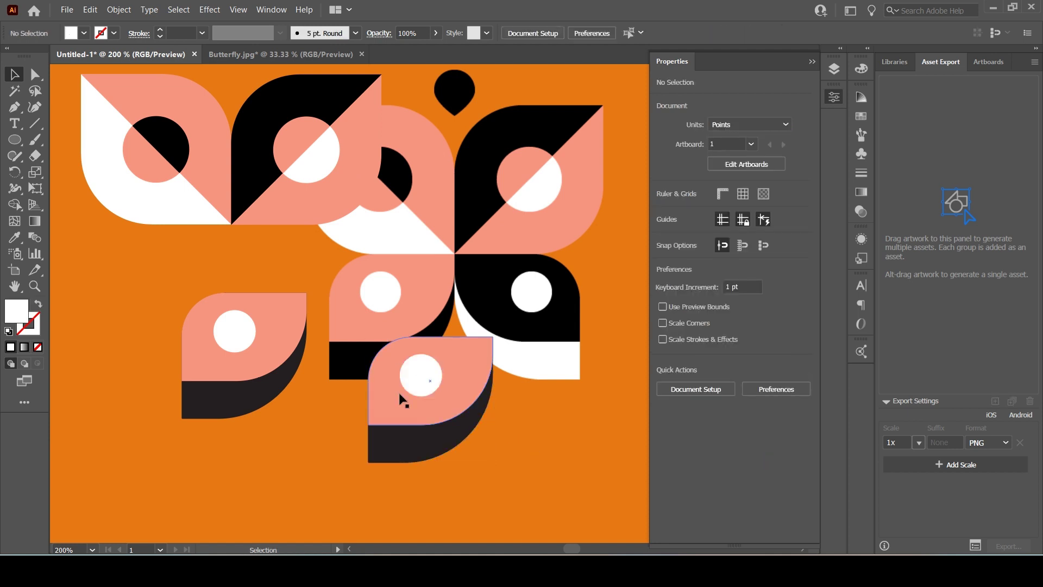
- Flip the grouped wing copy horizontally and move it flush against the right edge of the first lower wing
left_click(401, 401)
left_click(752, 162)
left_click_drag(457, 420, 389, 378)
left_click(370, 438)
- Ungroup the mirrored lower wing so that its petals and circle can be edited separately
scroll(371, 438, "up", 2)
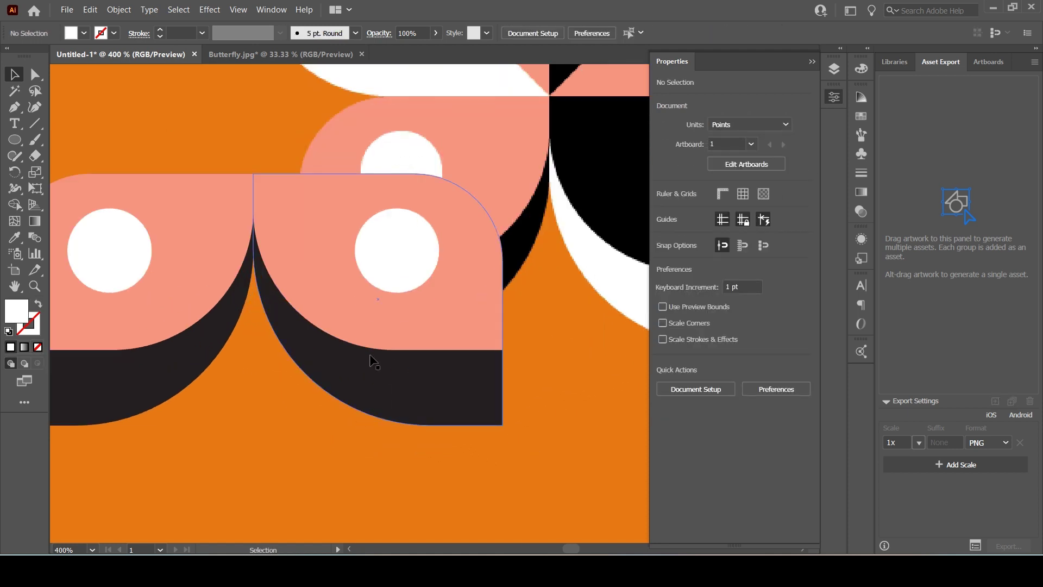
right_click(373, 356)
left_click(382, 364)
left_click(382, 365)
right_click(383, 364)
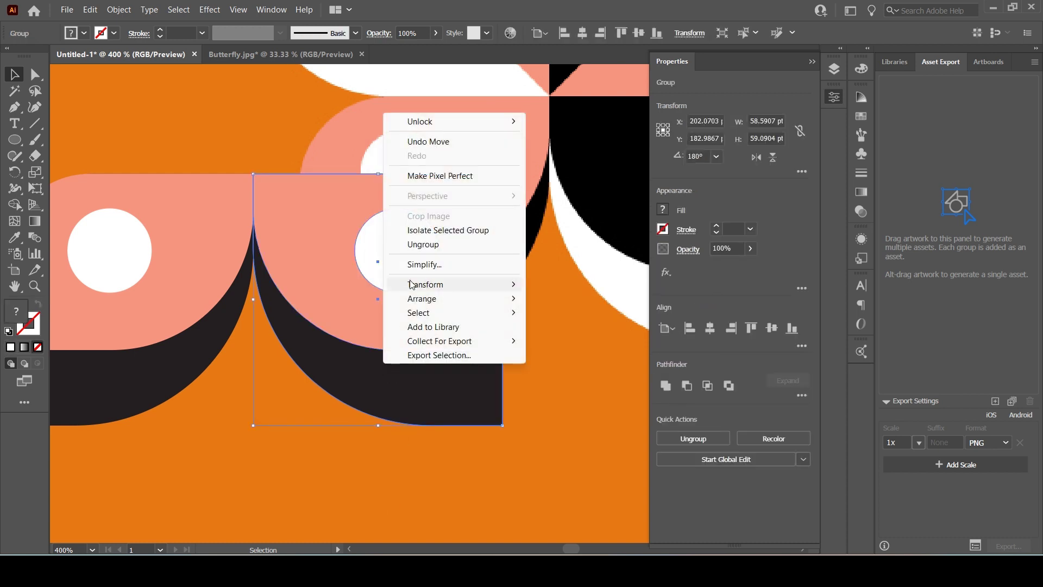
left_click(433, 245)
left_click(418, 266, "shift")
left_click(552, 397)
- Fill the mirrored lower wing's larger back petal white
left_click_drag(547, 392, 302, 477)
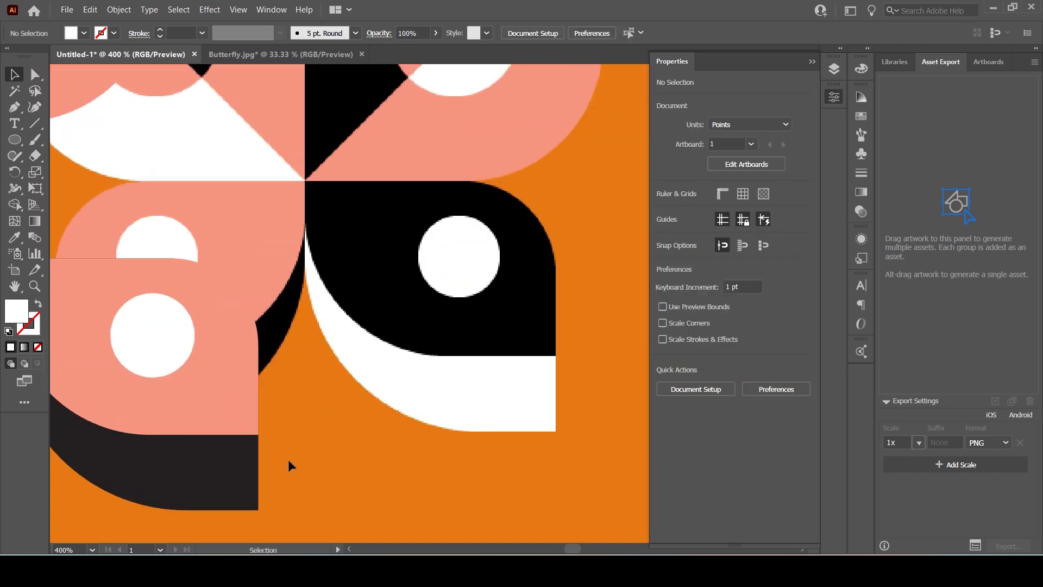
left_click(130, 381)
left_click(179, 443)
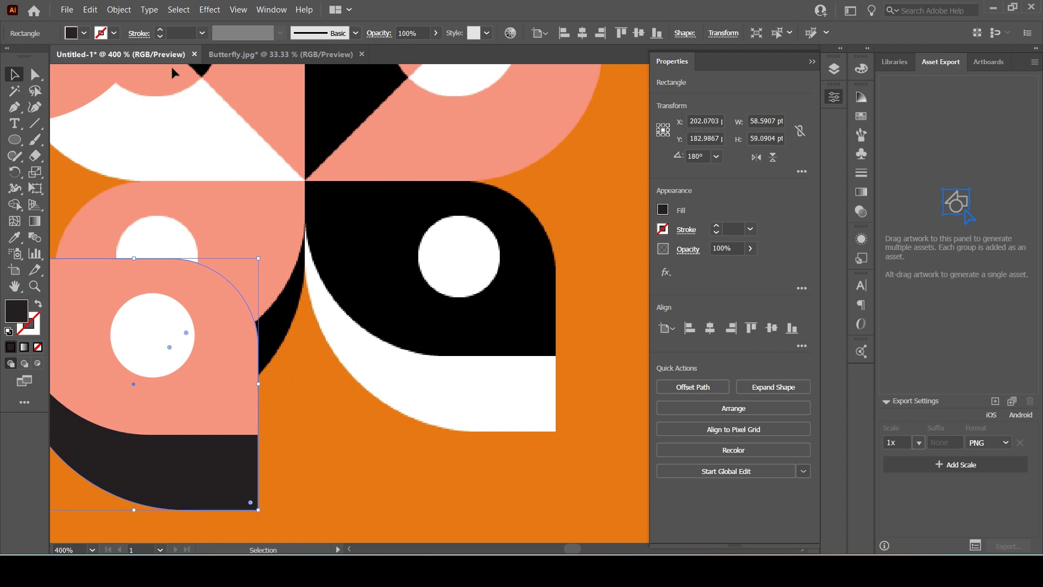
left_click(84, 33)
left_click(28, 56)
- Fill the mirrored lower wing's front petal black
left_click(205, 350)
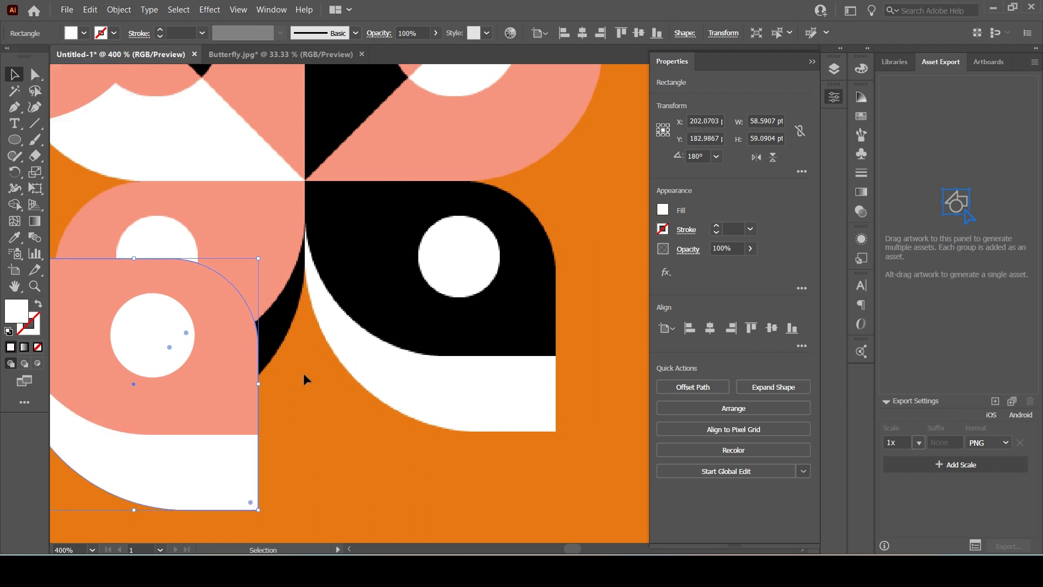
left_click(84, 33)
left_click(40, 56)
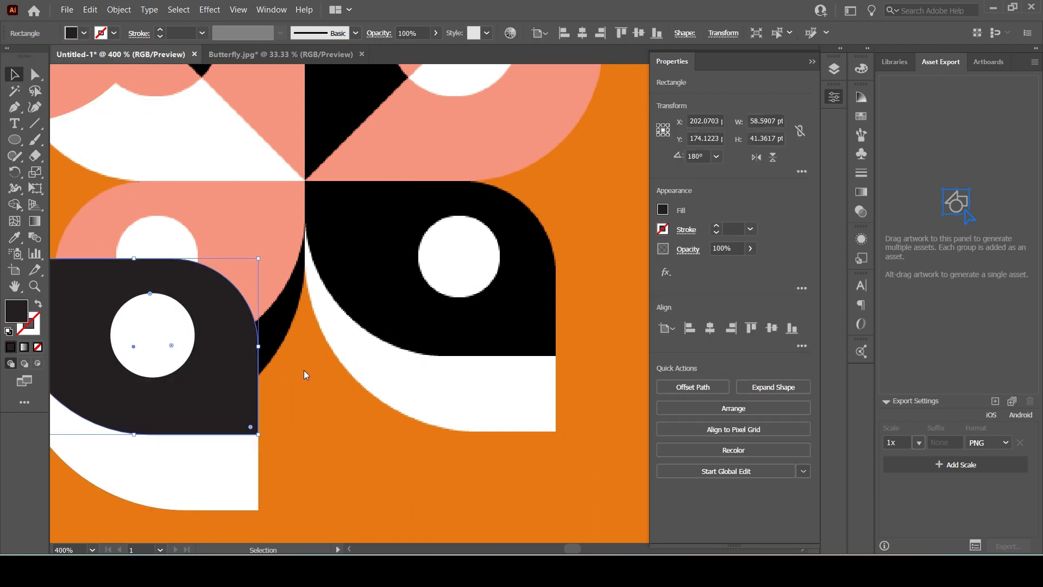
- Group all shapes of the two rebuilt lower wings
key("ctrl+minus")
key("ctrl+minus")
key("ctrl+minus")
scroll(286, 368, "up", 2)
scroll(274, 275, "down", 2)
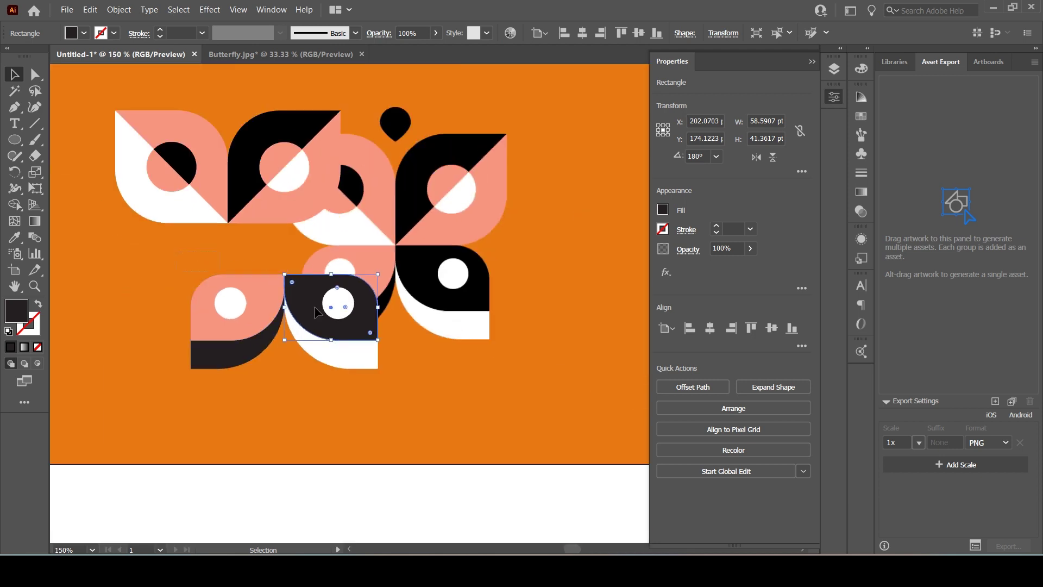
left_click_drag(177, 251, 403, 359)
key("ctrl+g")
- Move the grouped lower wings up against the rebuilt upper wings so that their center seams line up
left_click(396, 412)
left_click(396, 414)
scroll(322, 363, "up", 2)
left_click_drag(249, 368, 332, 463)
left_click_drag(385, 373, 271, 271)
left_click(275, 437)
scroll(275, 437, "down", 2)
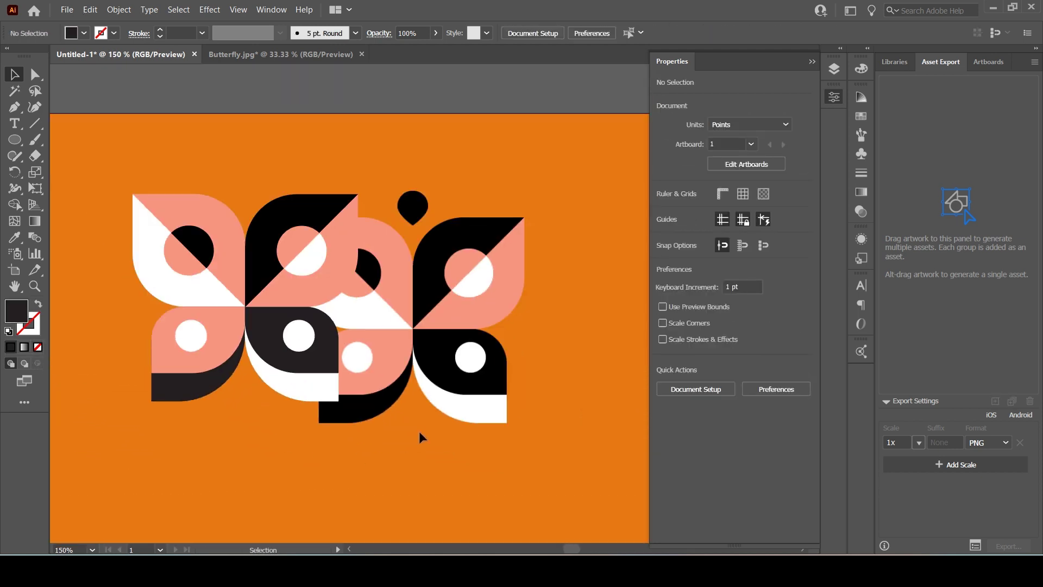
- Draw a circle about 19.4 pt in diameter over the reference butterfly's head
left_click_drag(440, 412, 469, 499)
left_click(16, 140)
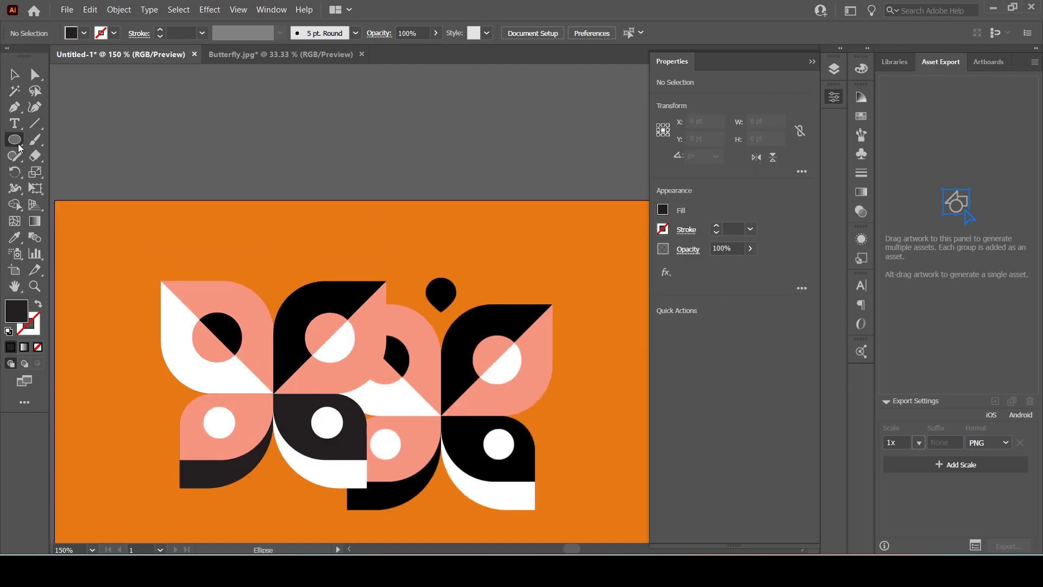
scroll(353, 214, "up", 4)
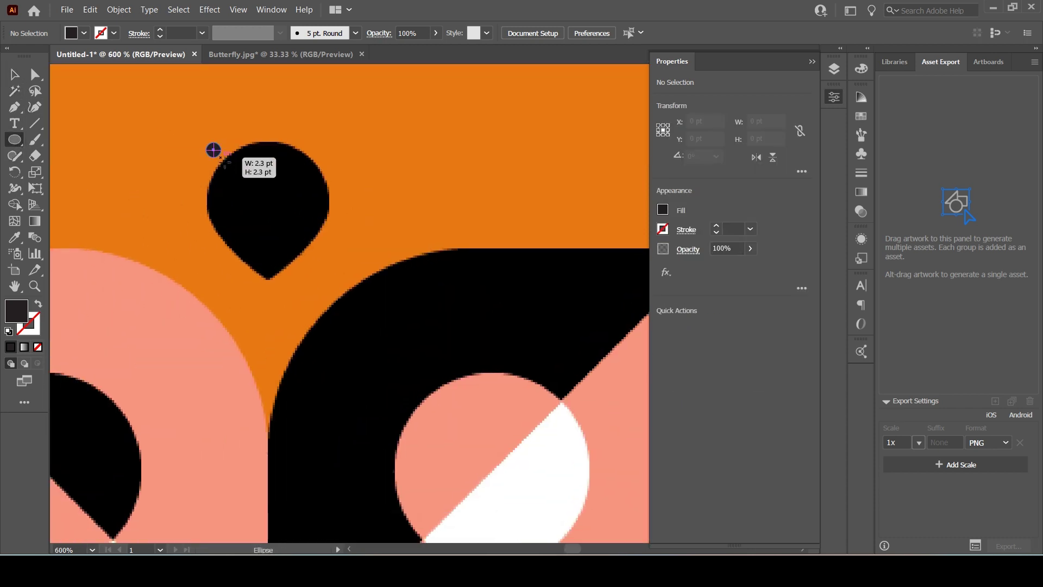
left_click_drag(214, 150, 276, 212)
left_click(21, 77)
left_click_drag(216, 155, 269, 205)
left_click(33, 76)
scroll(248, 223, "up", 3)
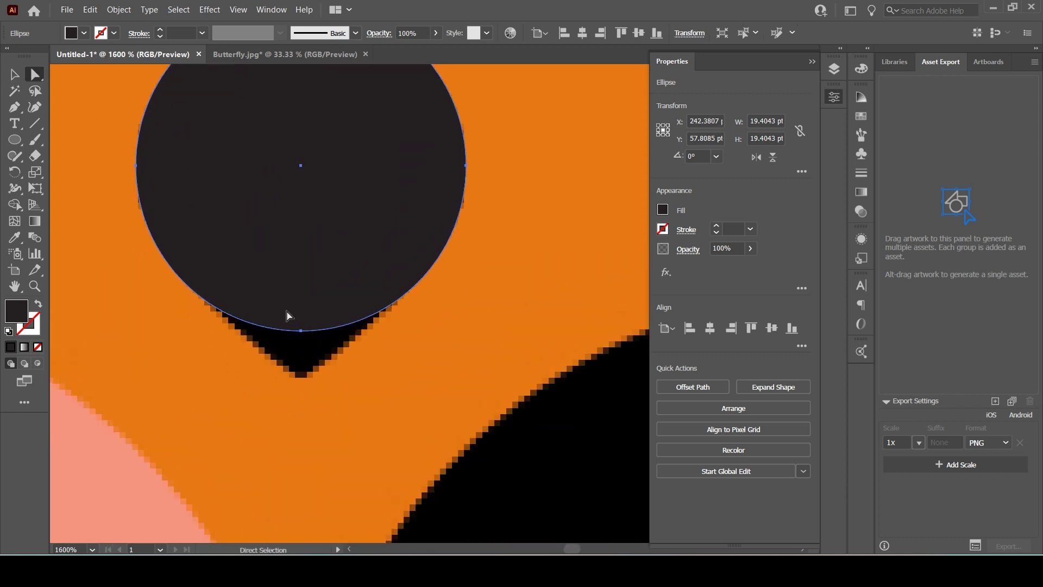
left_click_drag(301, 331, 301, 336)
scroll(245, 321, "down", 3)
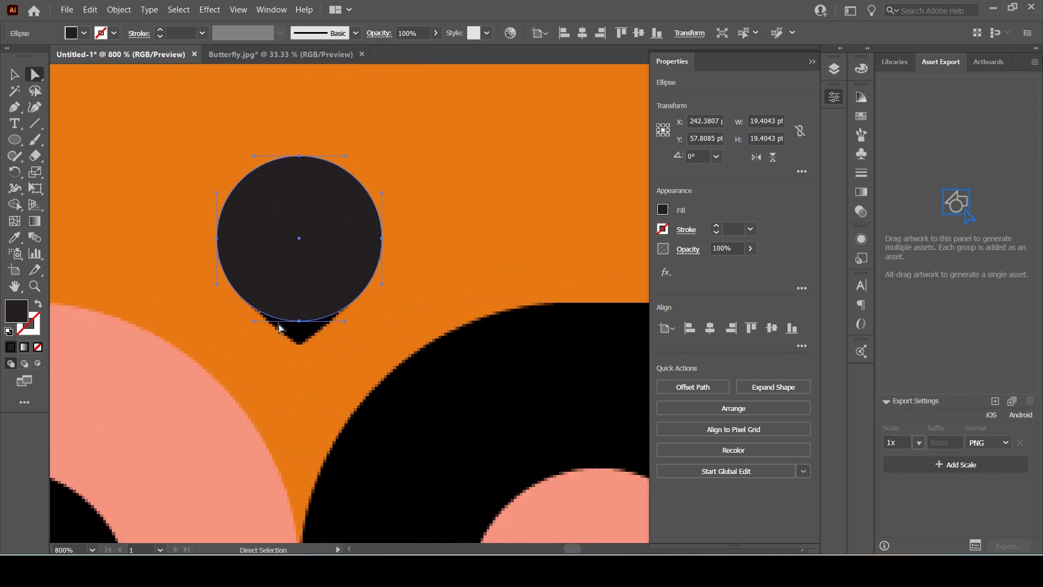
scroll(231, 326, "up", 3)
left_click(171, 267)
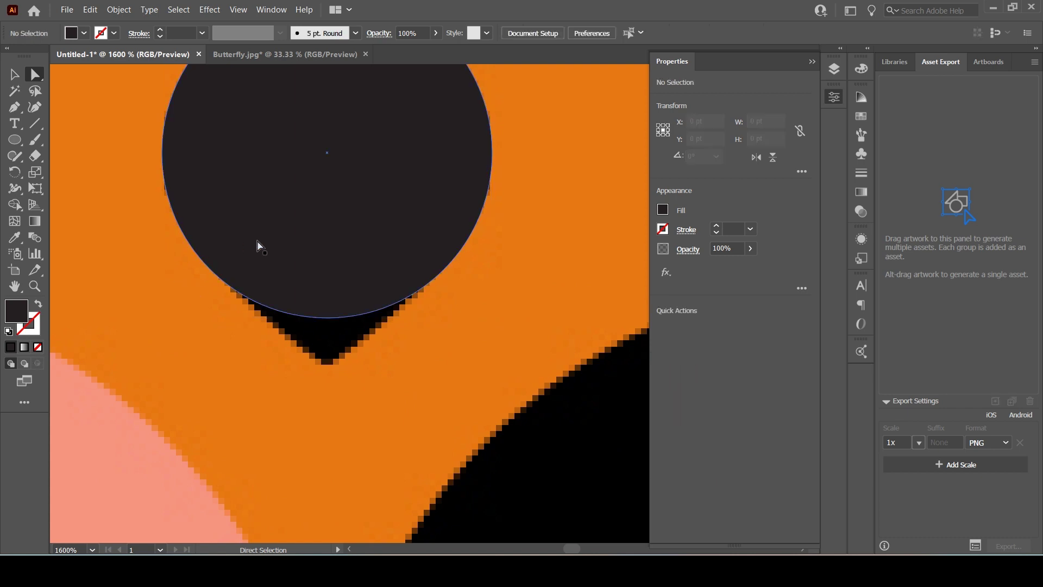
left_click(185, 235)
left_click_drag(162, 244, 174, 259)
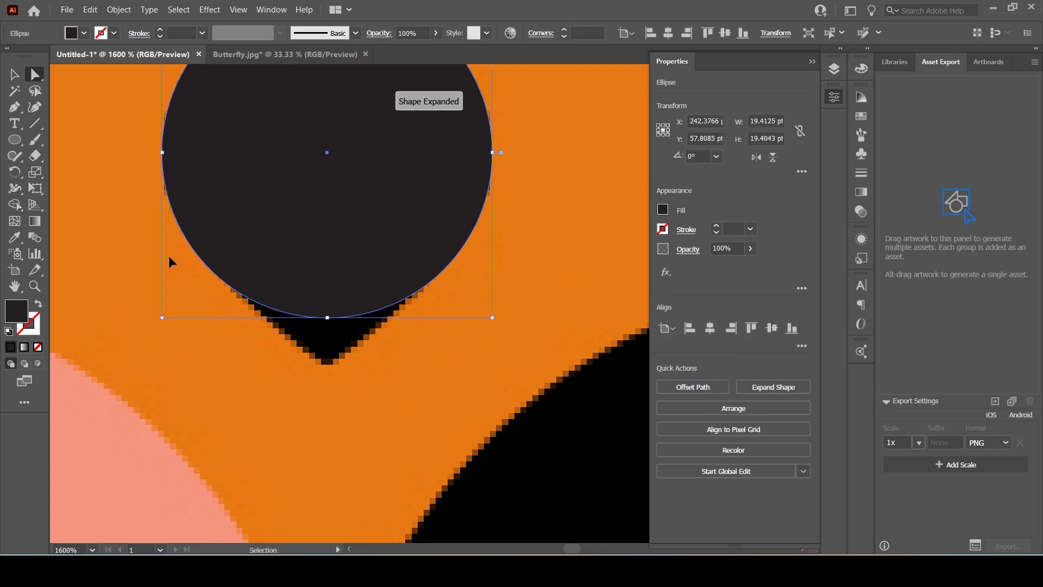
- Collapse both direction handles of the circle's bottom anchor into it to form a pointed teardrop tip
left_click_drag(236, 318, 327, 319)
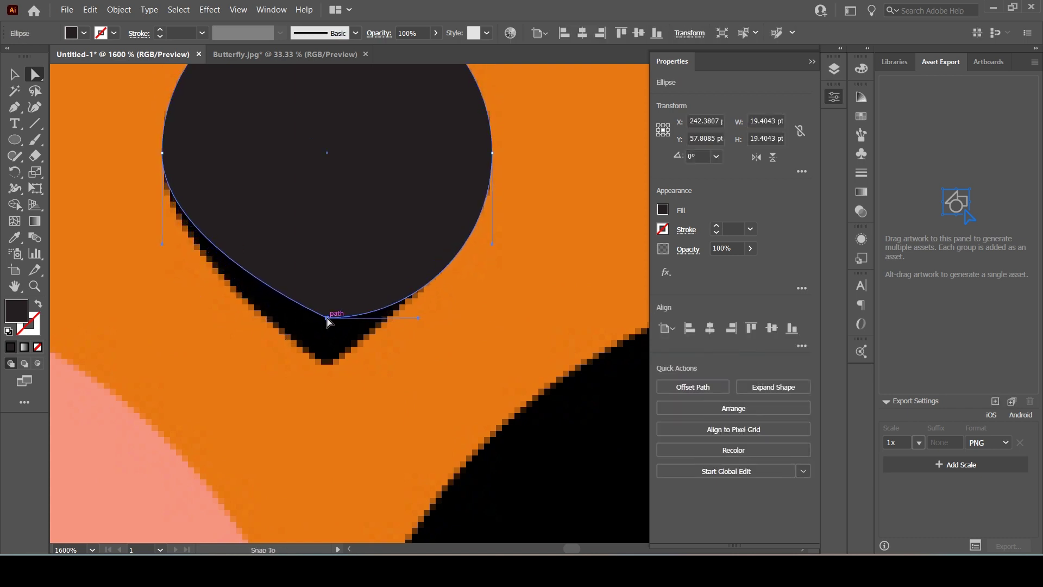
left_click_drag(402, 318, 327, 353)
left_click(328, 323)
left_click(327, 301)
scroll(327, 339, "up", 1)
key("super")
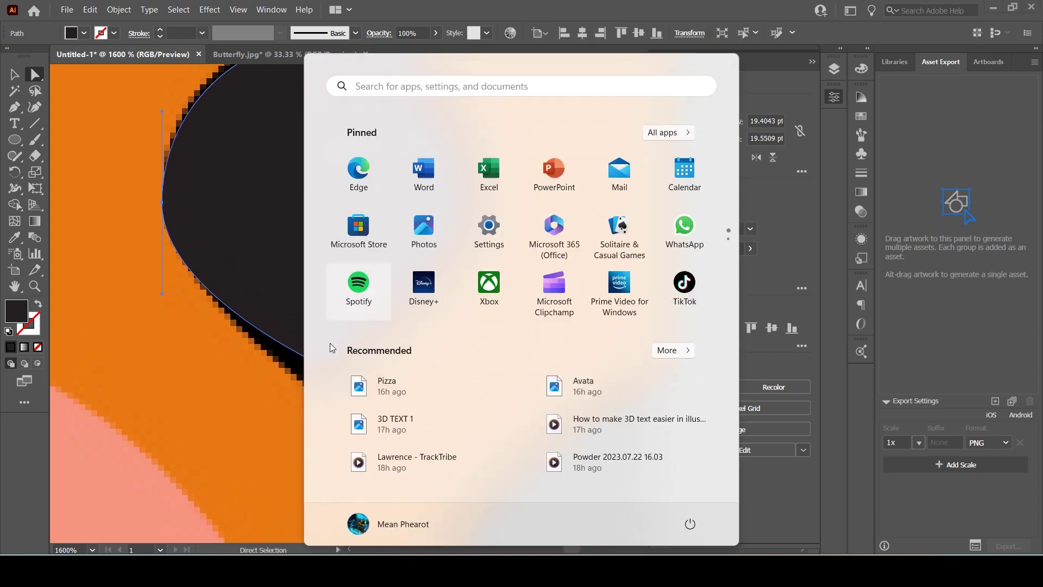
key("super")
key("ctrl+z")
scroll(344, 305, "down", 4)
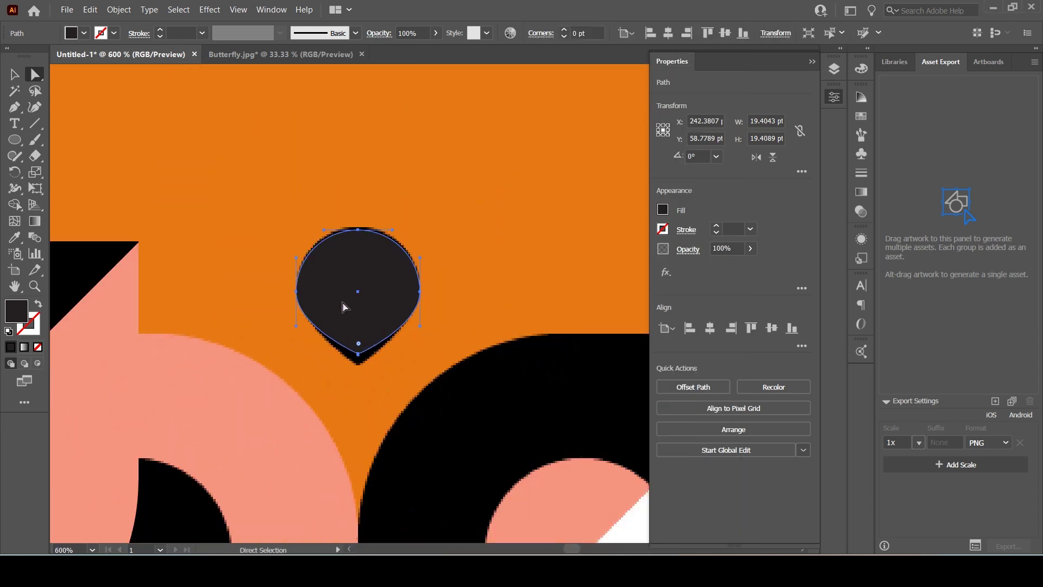
- Move the teardrop from the reference head to above the rebuilt upper wings and stretch it downward to about 21.7 pt high
scroll(322, 307, "up", 4)
left_click_drag(290, 206, 301, 232)
key("ctrl+z")
left_click(13, 76)
left_click(193, 170)
scroll(194, 170, "down", 3)
left_click_drag(277, 157, 249, 213, "space")
left_click(368, 230)
left_click(238, 220)
left_click_drag(241, 257, 241, 266)
- Place the teardrop head just above the rebuilt upper wings, centered on the seam where they meet
left_click(350, 240)
left_click_drag(352, 240, 444, 240, "space")
left_click(318, 212)
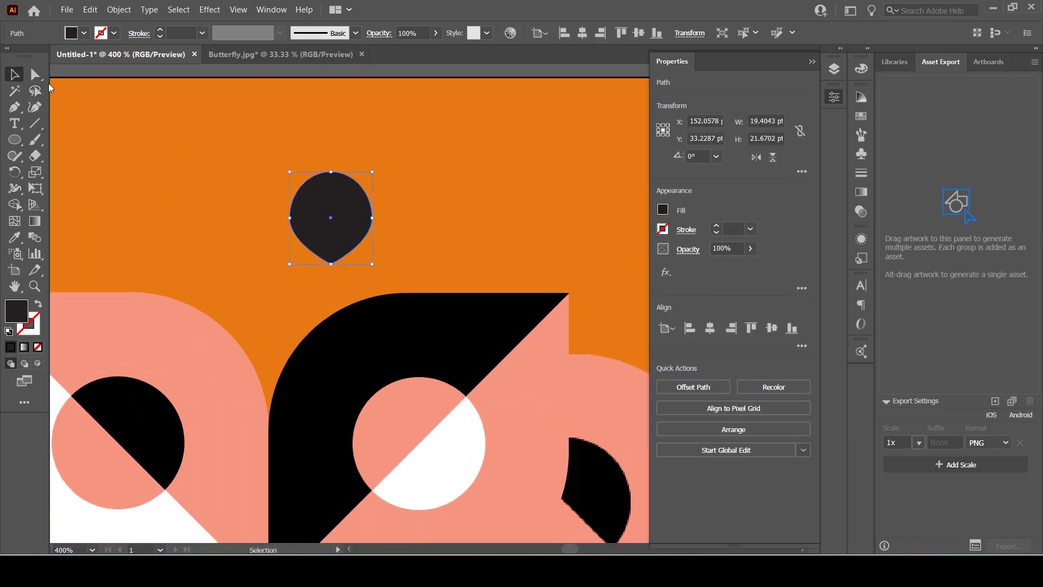
key("a")
left_click(14, 75)
left_click_drag(329, 219, 268, 259)
left_click(393, 237)
- Select the whole rebuilt butterfly and move it clear of the reference butterfly, below and to its right
scroll(395, 238, "down", 4)
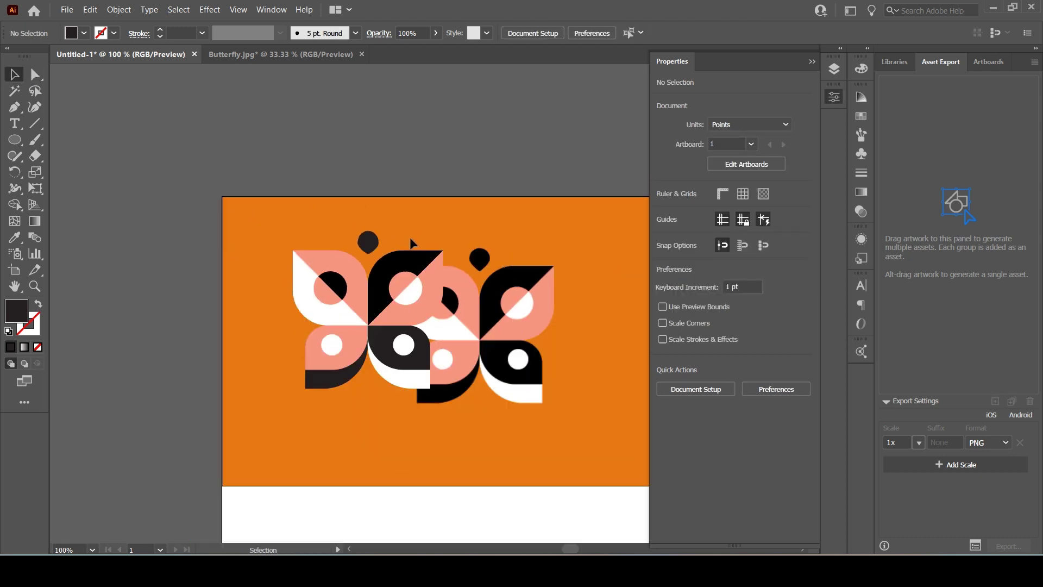
left_click_drag(412, 239, 405, 168)
left_click_drag(234, 144, 593, 489)
left_click(333, 282)
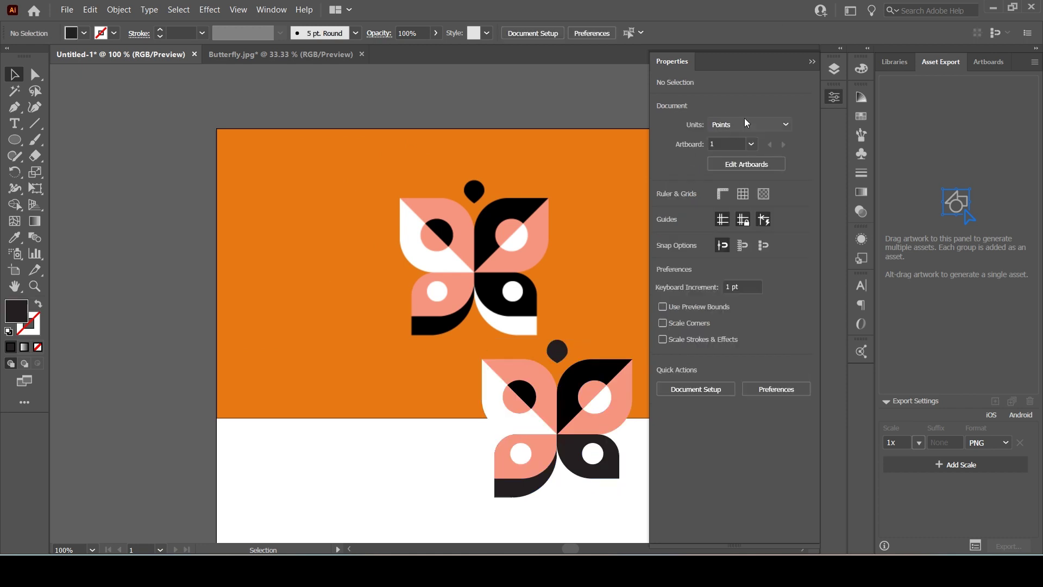
- Unlock the reference image, and move both it and the rebuilt butterfly off the artboard to the left
left_click(812, 62)
left_click(830, 100)
left_click_drag(641, 310, 517, 227)
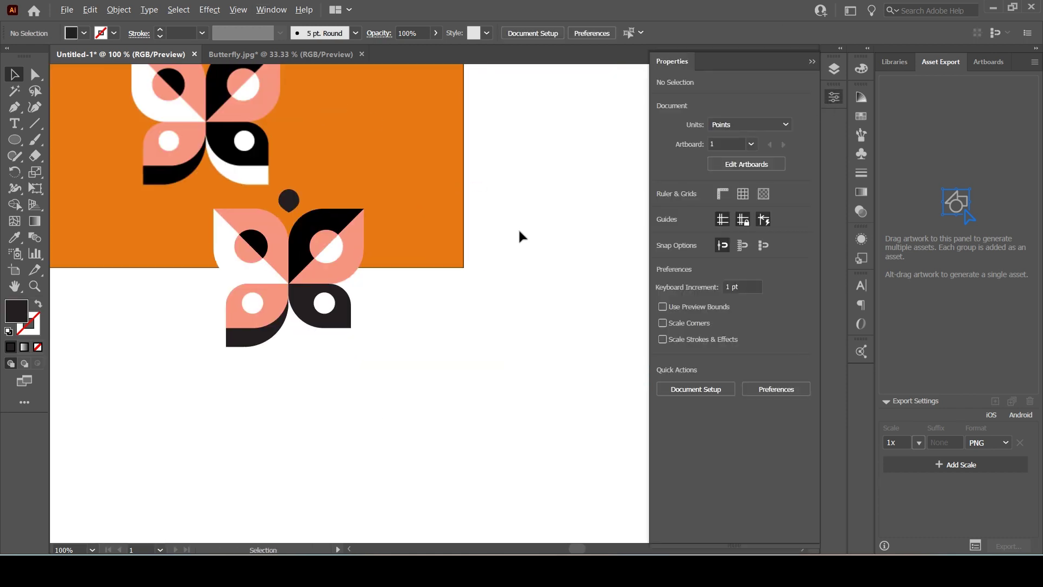
scroll(517, 227, "down", 3)
left_click(811, 63)
left_click(834, 70)
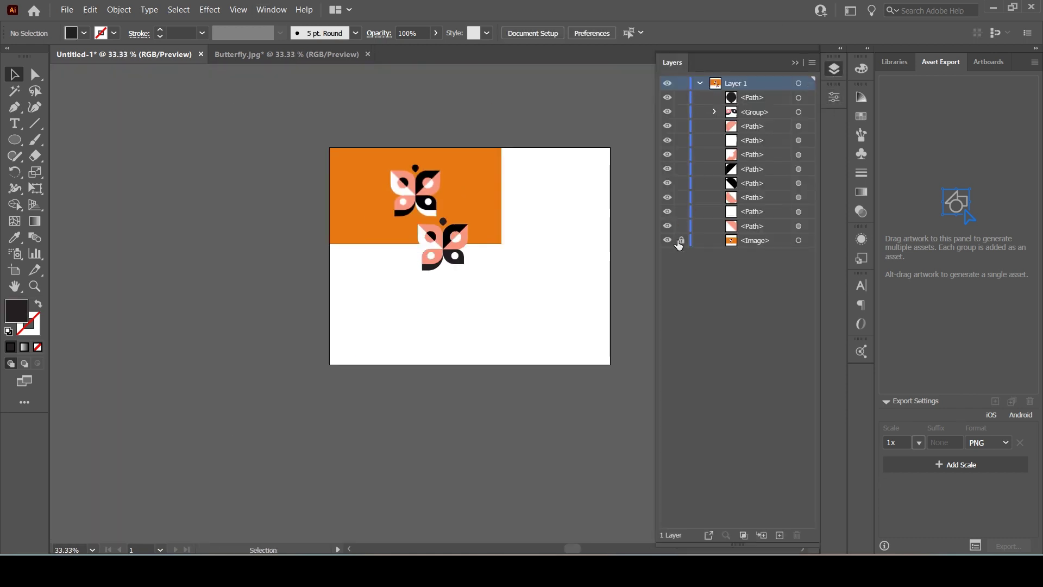
left_click_drag(487, 196, 248, 152)
left_click_drag(402, 211, 185, 299)
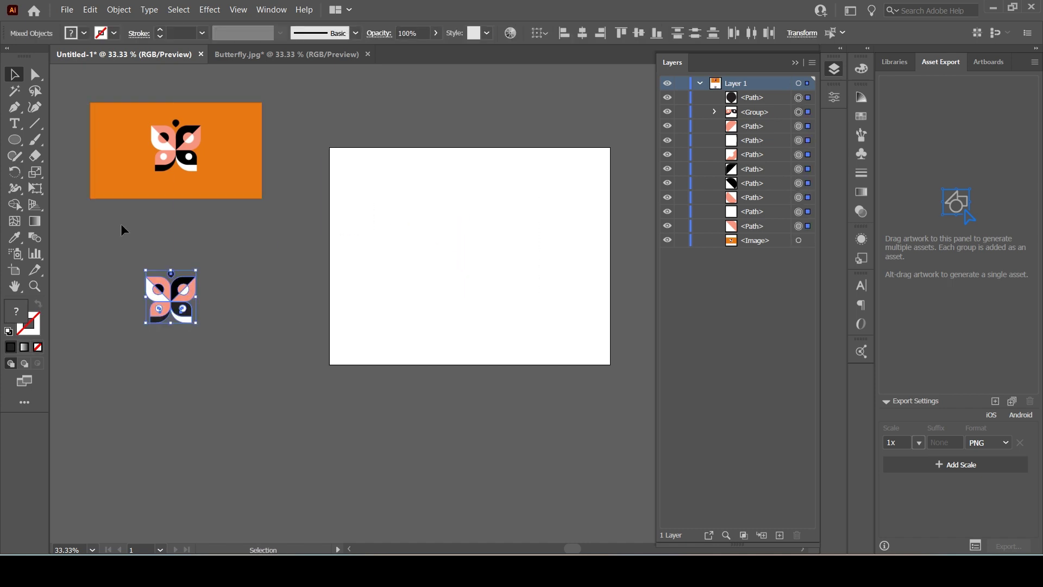
- Draw a rectangle covering the whole artboard and fill it with the orange sampled from the reference image
left_click(22, 143)
right_click(26, 148)
left_click(76, 138)
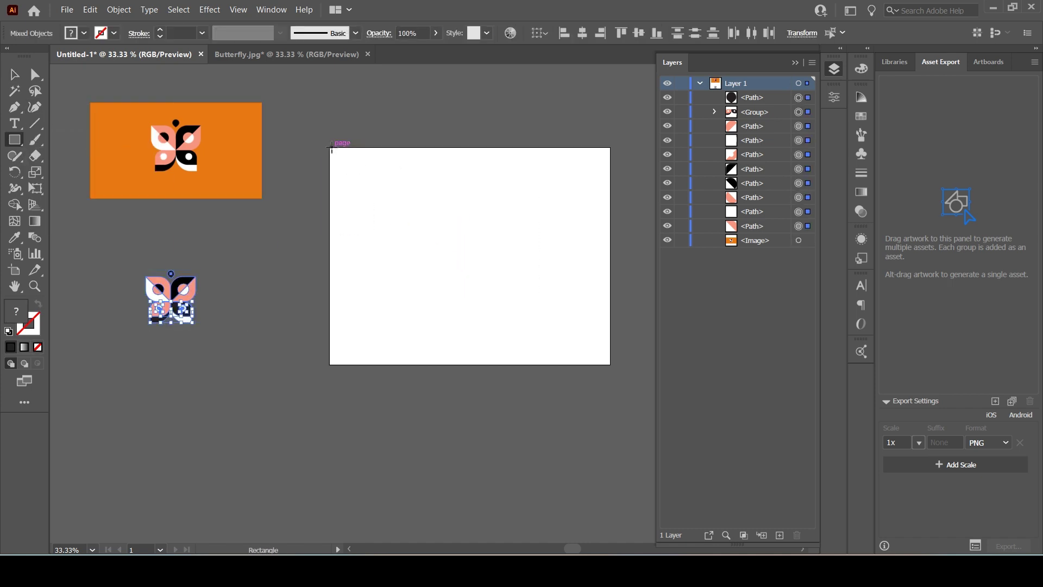
mouse_move(330, 148)
left_mouse_down()
mouse_move(454, 226)
mouse_move(611, 350)
mouse_move(611, 365)
left_mouse_up()
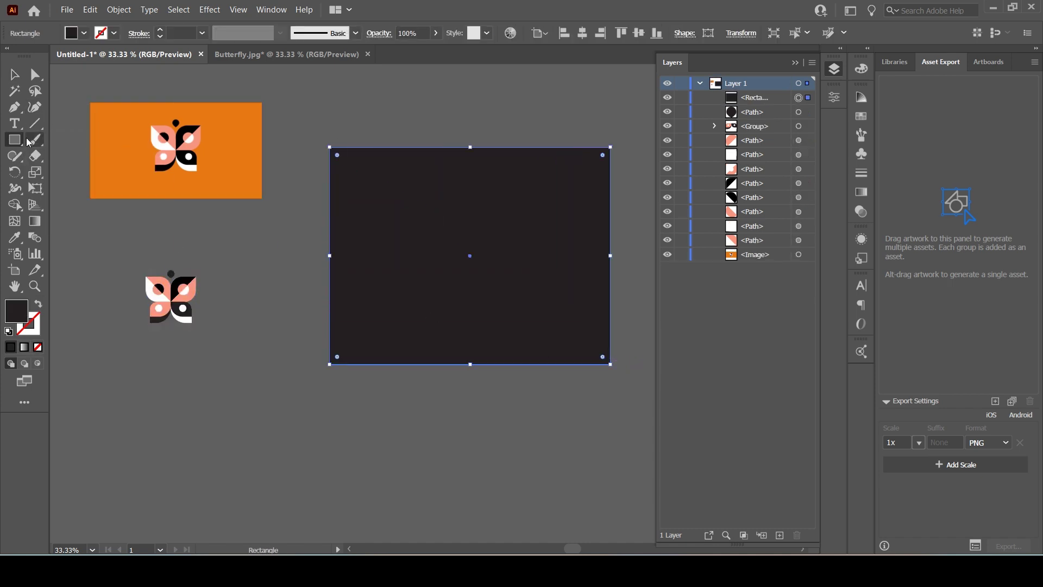
left_click(13, 239)
left_click(116, 166)
- Delete the reference image beside the artboard
left_click(14, 74)
left_click_drag(239, 184, 148, 121)
key("Delete")
- Send the orange background rectangle to the back and lock it
left_click(429, 229)
right_click(549, 235)
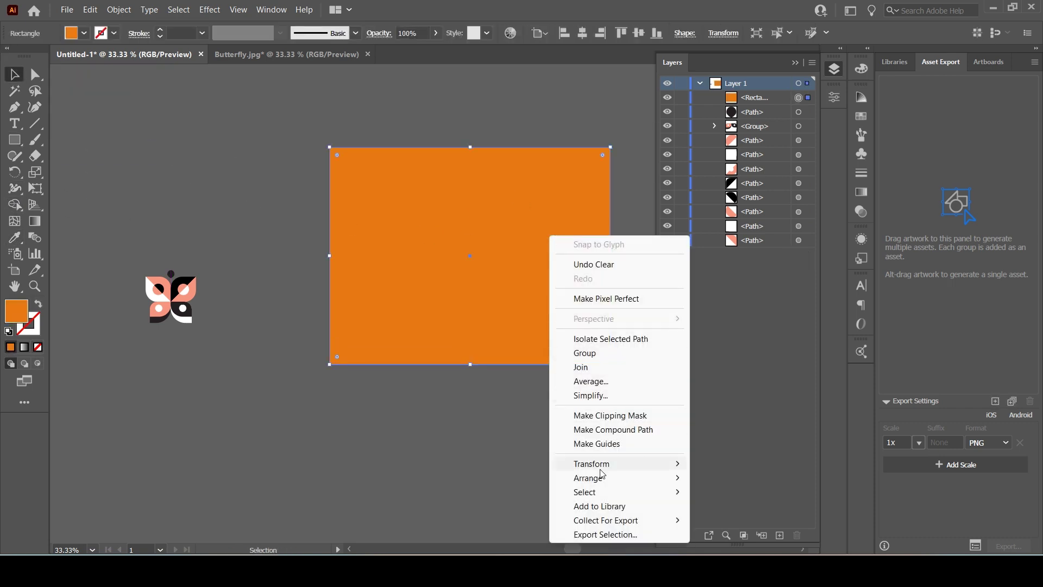
mouse_move(625, 478)
left_click(737, 521)
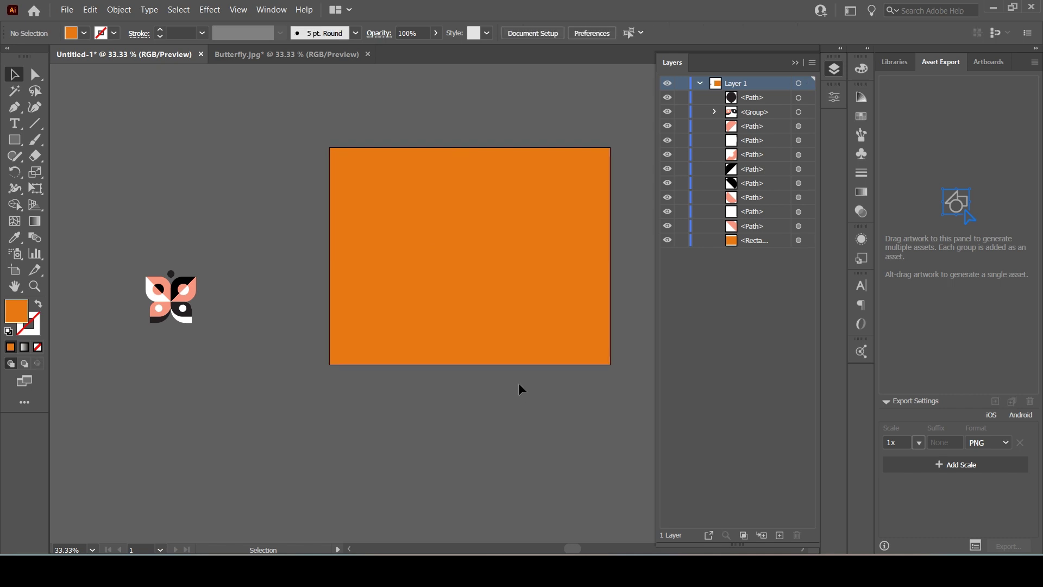
left_click(682, 241)
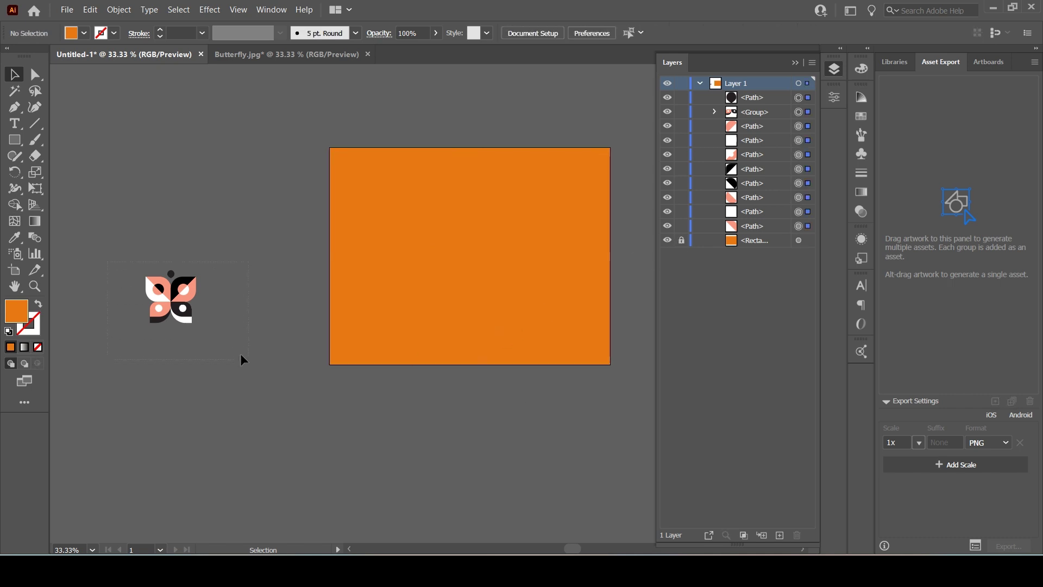
- Place the butterfly in the middle of the orange background as one group, and enlarge it
left_click_drag(158, 299, 463, 259)
key("ctrl+equal")
key("ctrl+equal")
left_click_drag(425, 290, 424, 280)
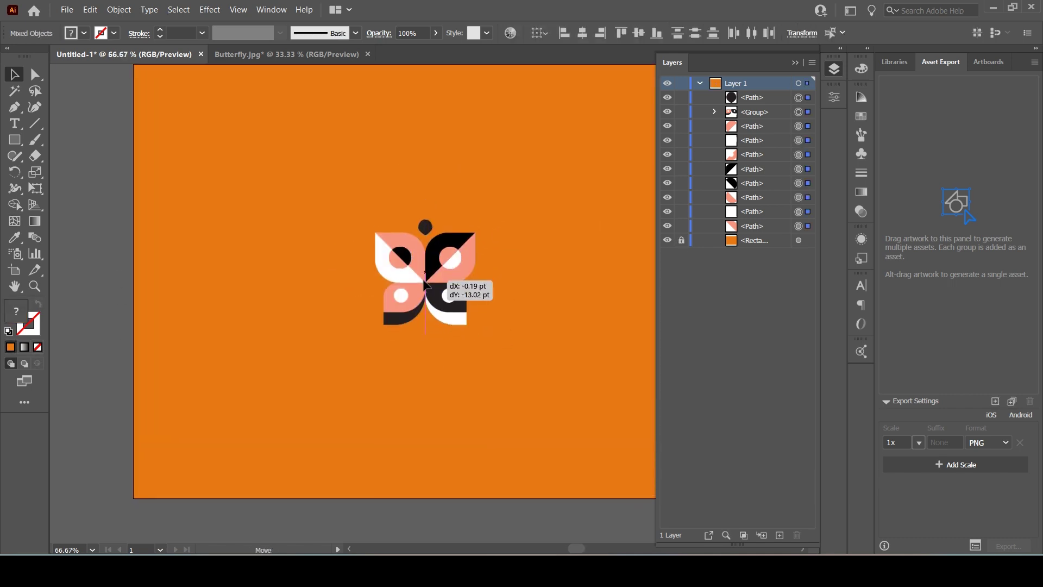
left_click_drag(425, 282, 525, 342)
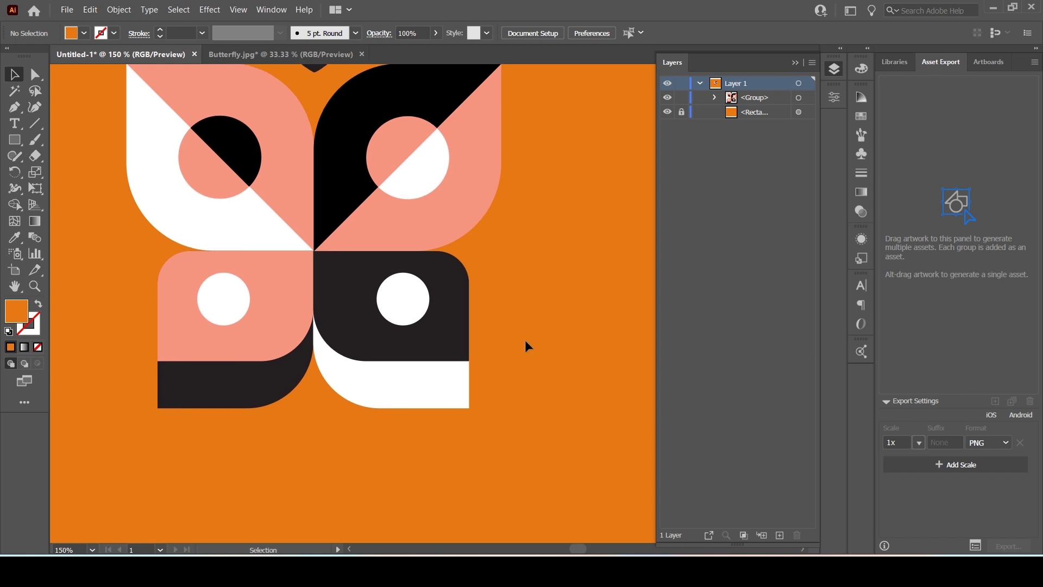
- Scale the butterfly group down proportionally around its center
scroll(520, 330, "down", 3)
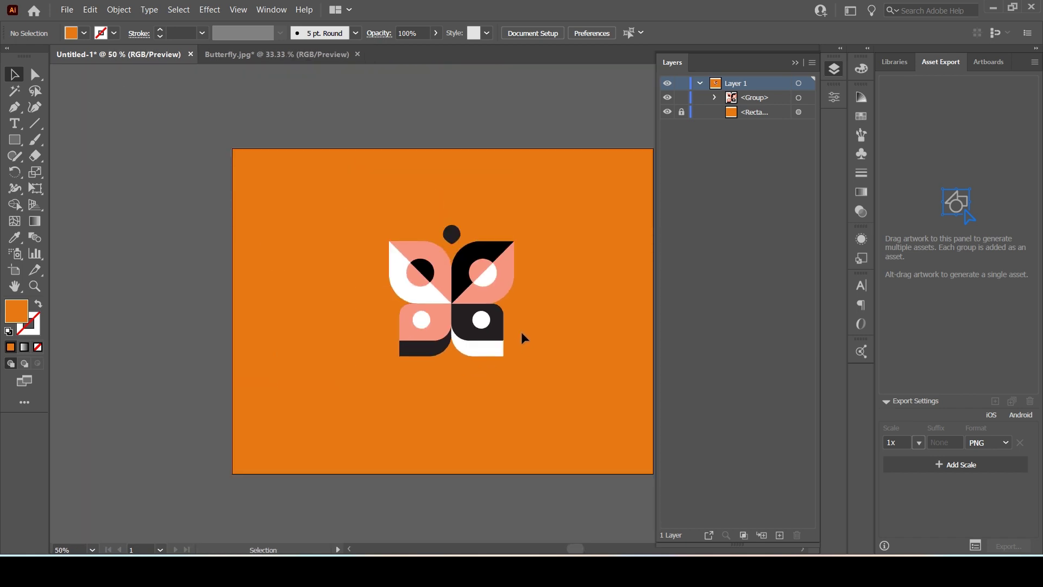
scroll(521, 332, "up", 2)
left_click(383, 256)
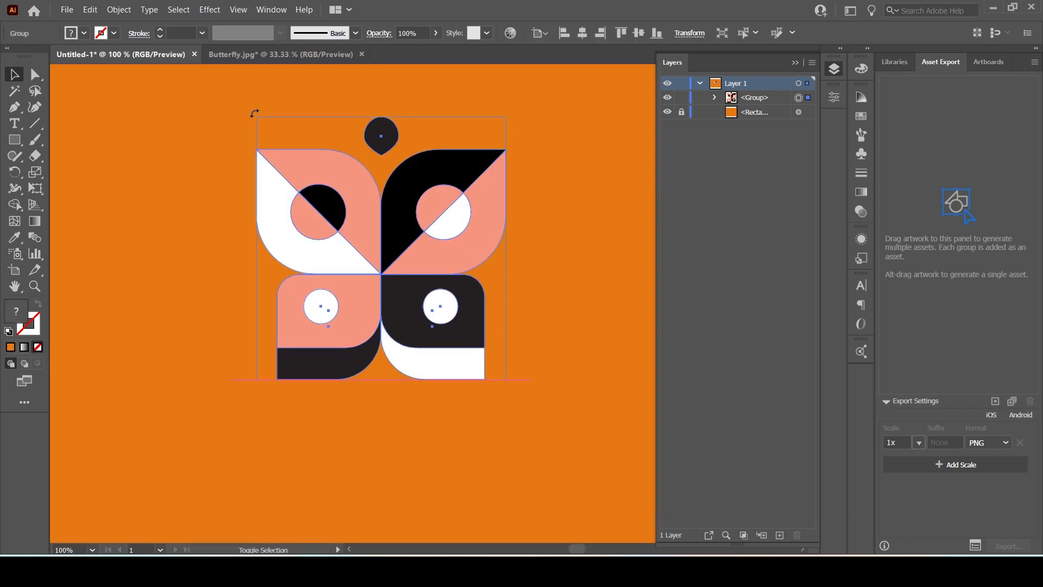
left_click_drag(257, 118, 298, 161)
left_click(507, 229)
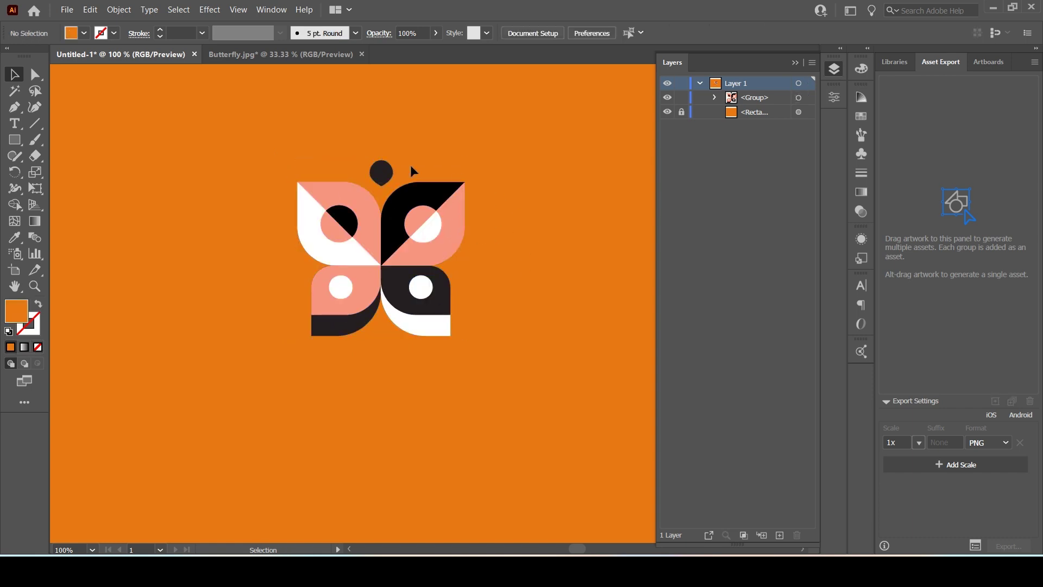
scroll(575, 291, "down", 1)
scroll(575, 291, "down", 1)
left_click_drag(571, 292, 459, 279)
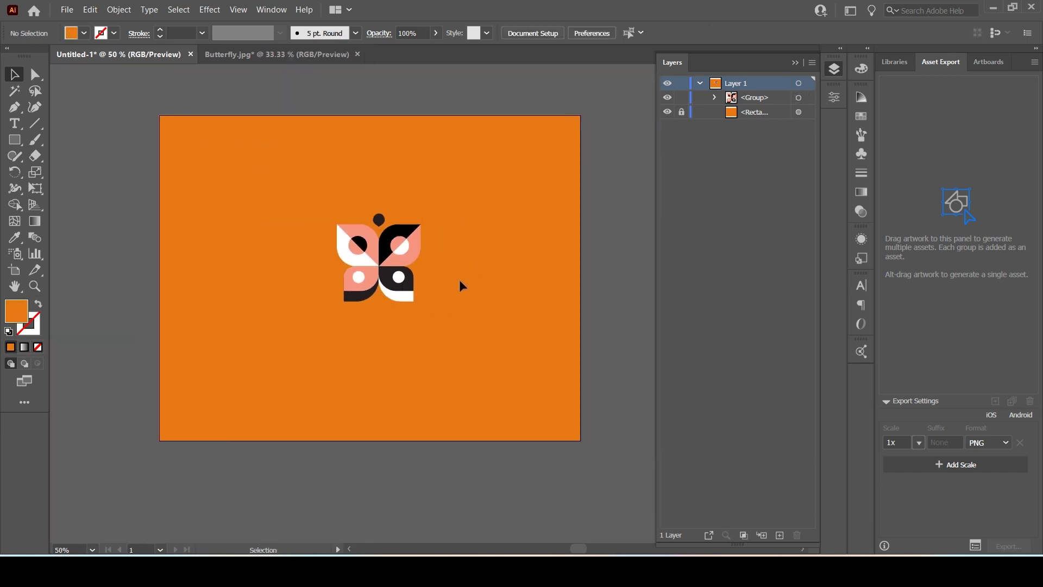
scroll(399, 255, "up", 2)
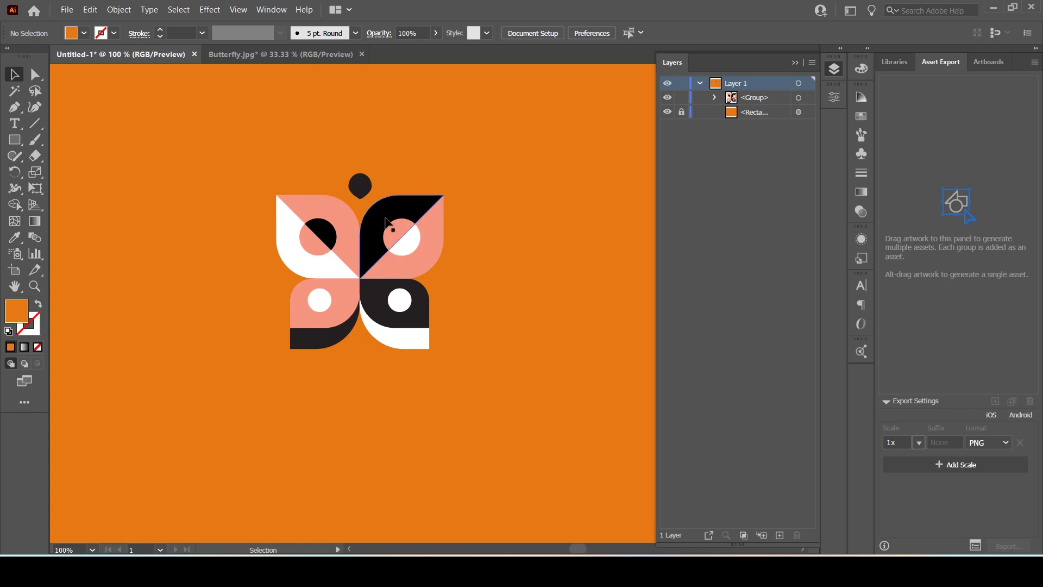